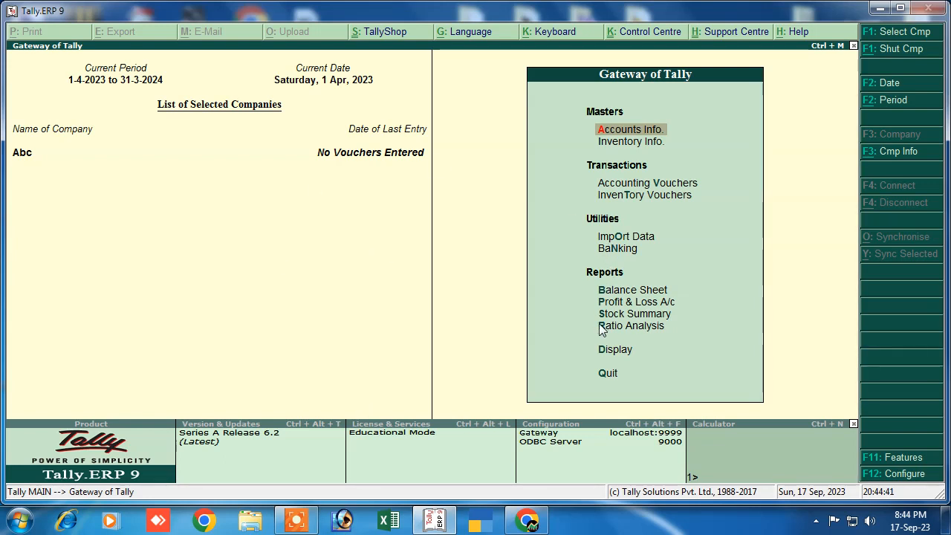
Step: Enable purchase order processing in the company's inventory features and save the settings
left_click(874, 457)
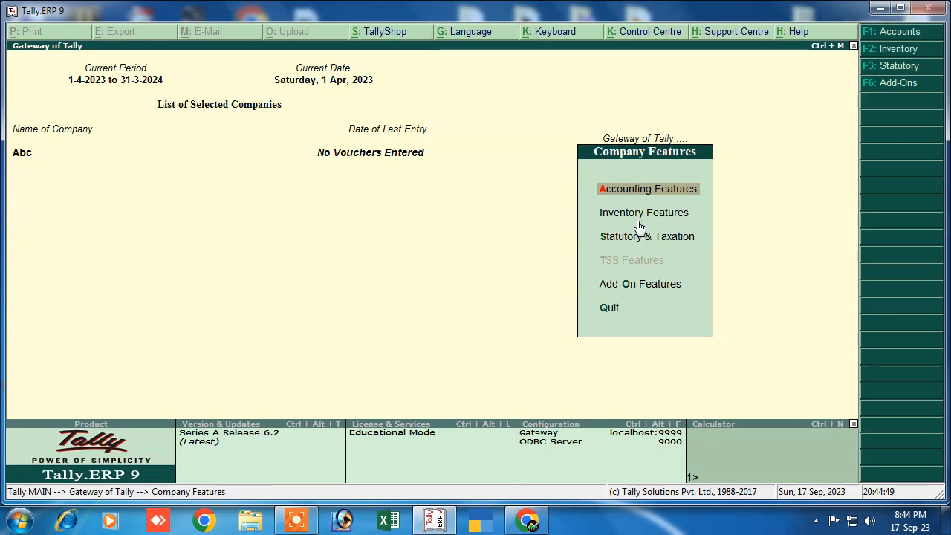
left_click(606, 216)
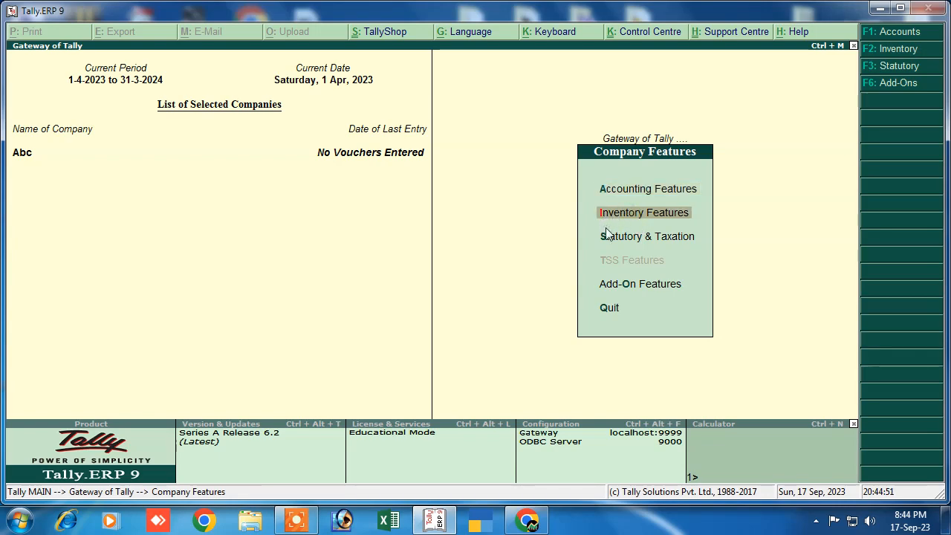
left_click(603, 217)
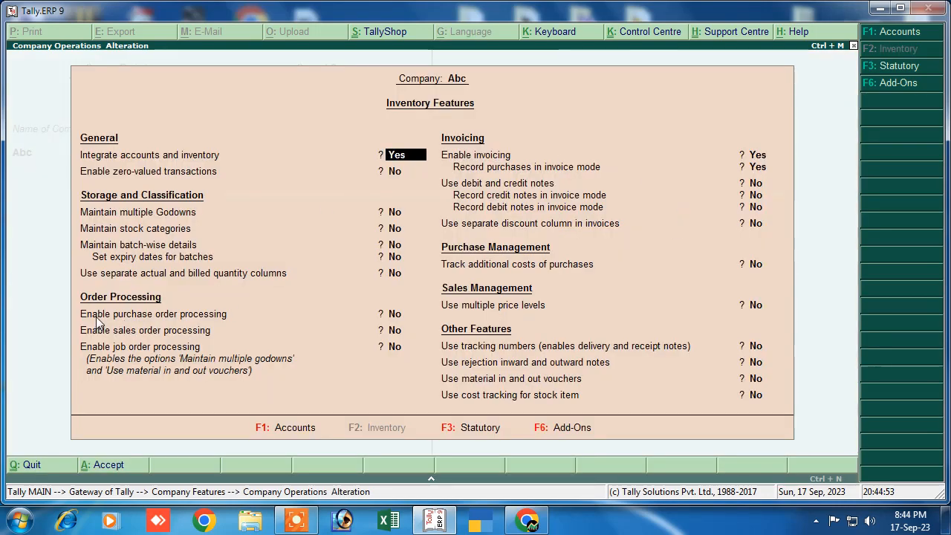
left_click(396, 318)
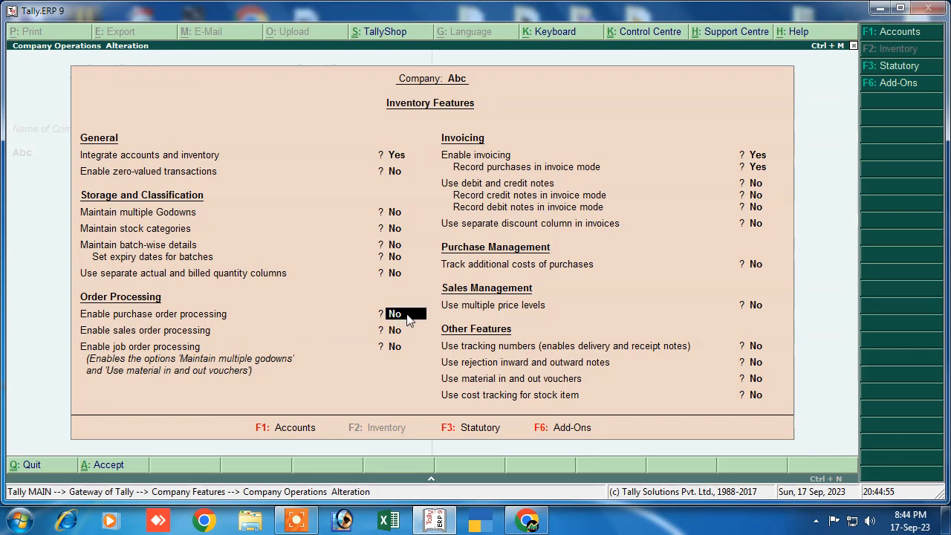
type("y")
key("Return")
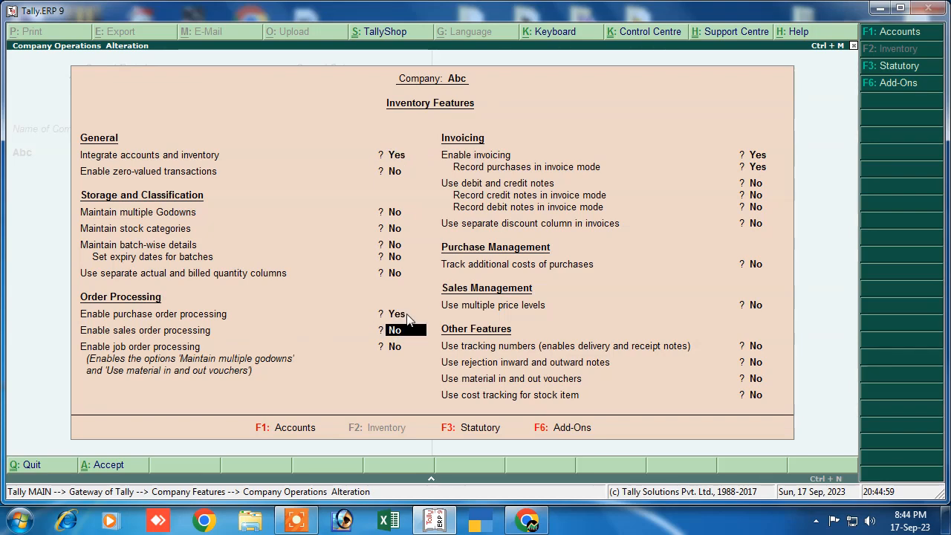
key("Return")
key("Return")
key("Return")
key("Return")
key("Return")
key("Return")
key("Return")
key("Return")
key("Return")
key("Return")
key("Return")
key("Return")
key("Return")
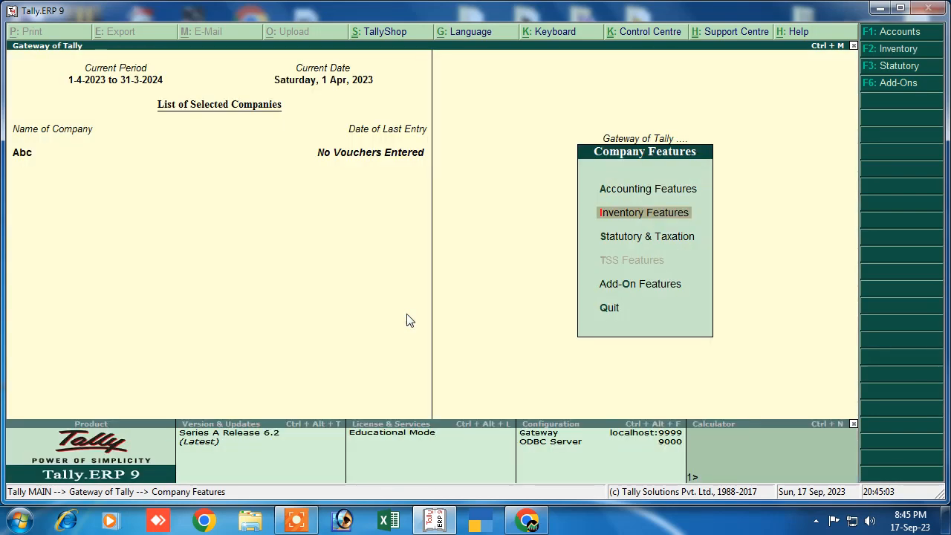
Step: Enable Goods and Services Tax in the company's statutory and taxation features and open the GST details
left_click(659, 238)
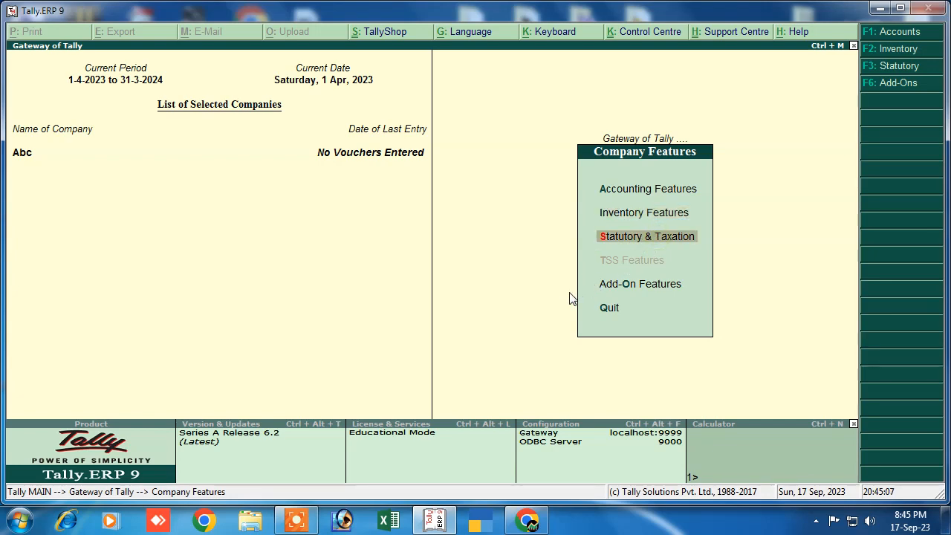
key("Return")
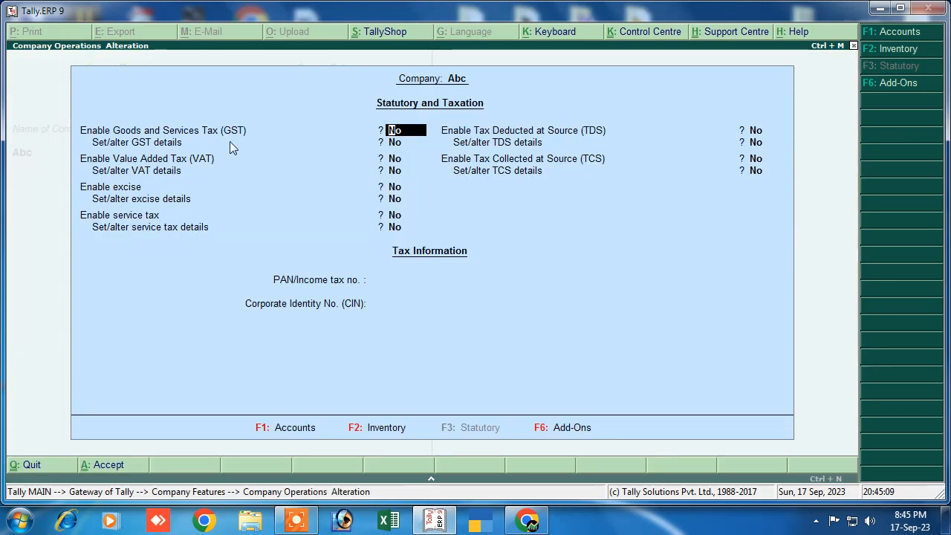
key("y")
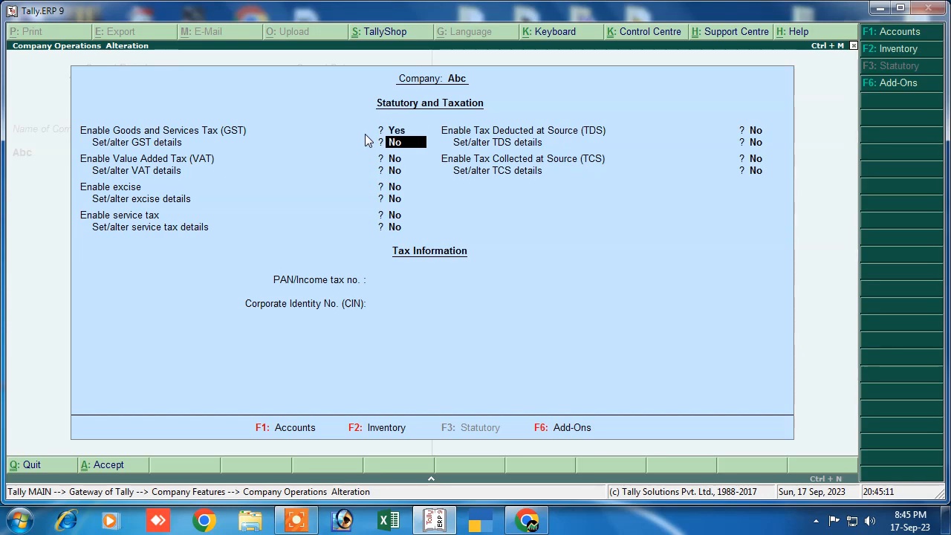
key("y")
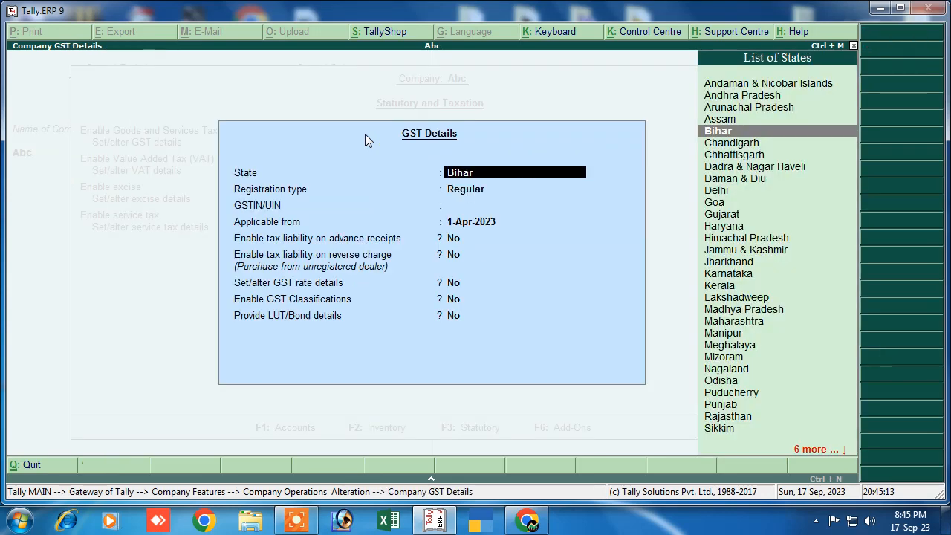
Step: Complete the company GST details with state Bihar, Regular registration, the GSTIN and 1-Apr-2023 applicability, and save the statutory features
key("Return")
type("FDG54FD65G")
key("Return")
key("Return")
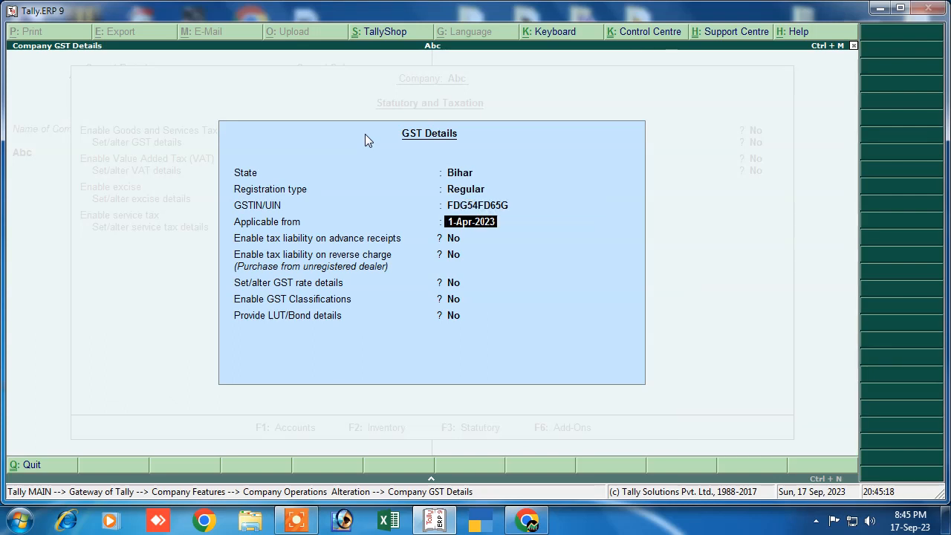
key("Return")
key("Return")
key("Return")
key("Return")
key("Return")
key("Return")
key("Return")
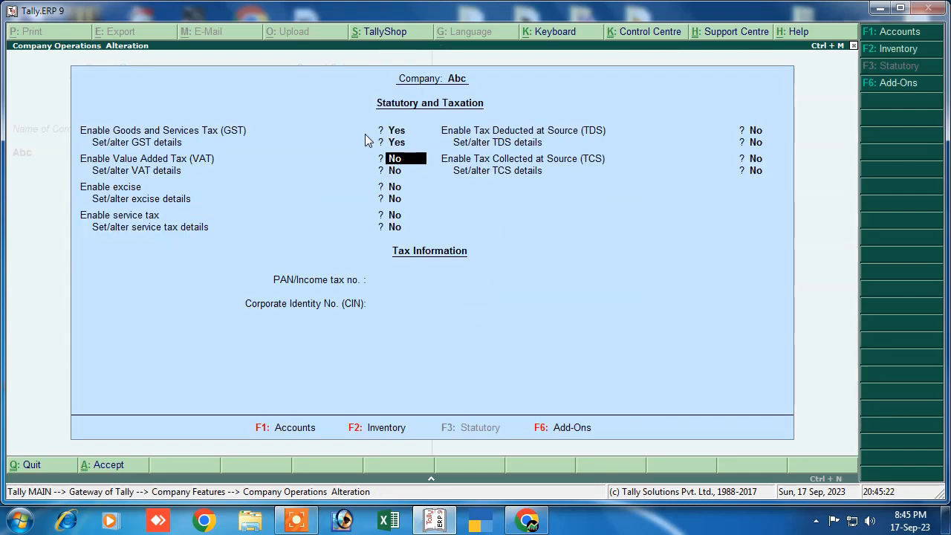
key("Return")
key("Return")
key("Return")
key("Return")
key("Return")
key("Return")
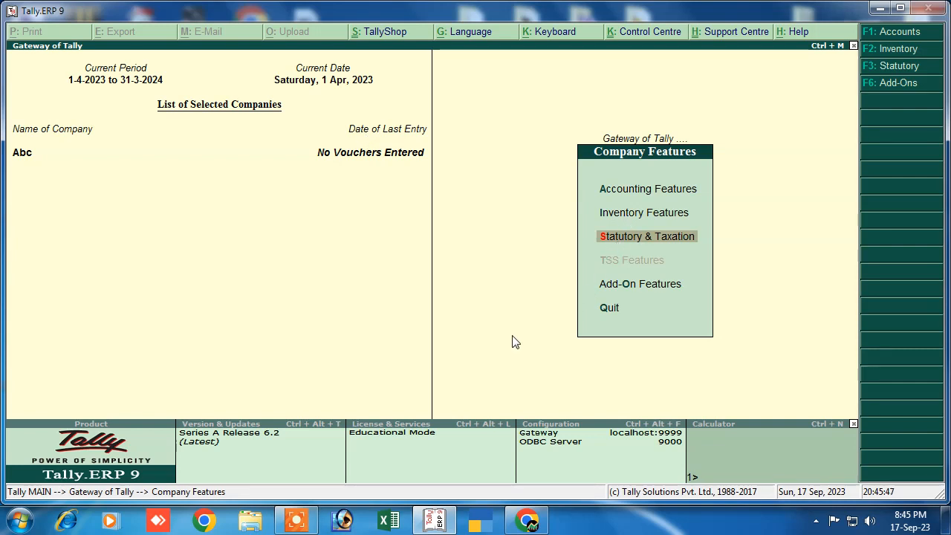
key("Escape")
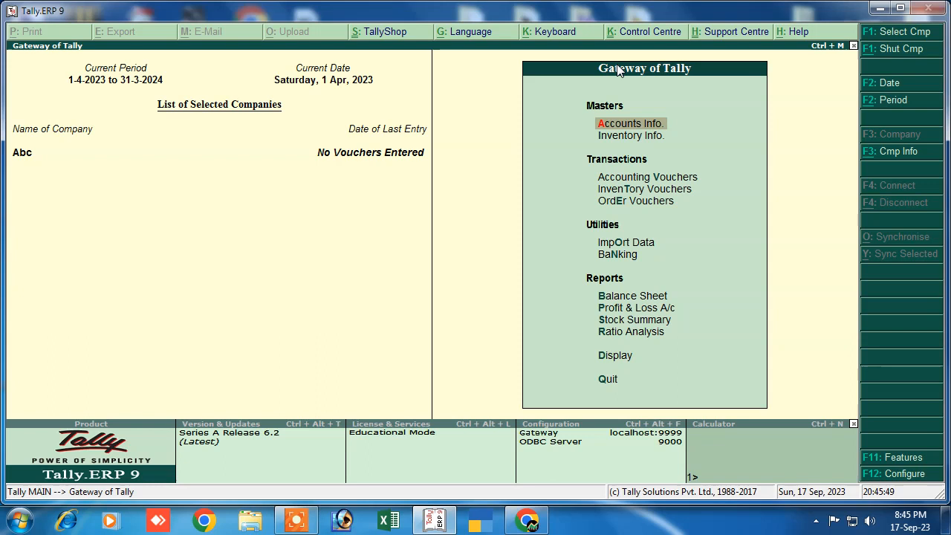
Step: Start a new ledger named Purchase Order under the Purchase Accounts group
left_click(607, 126)
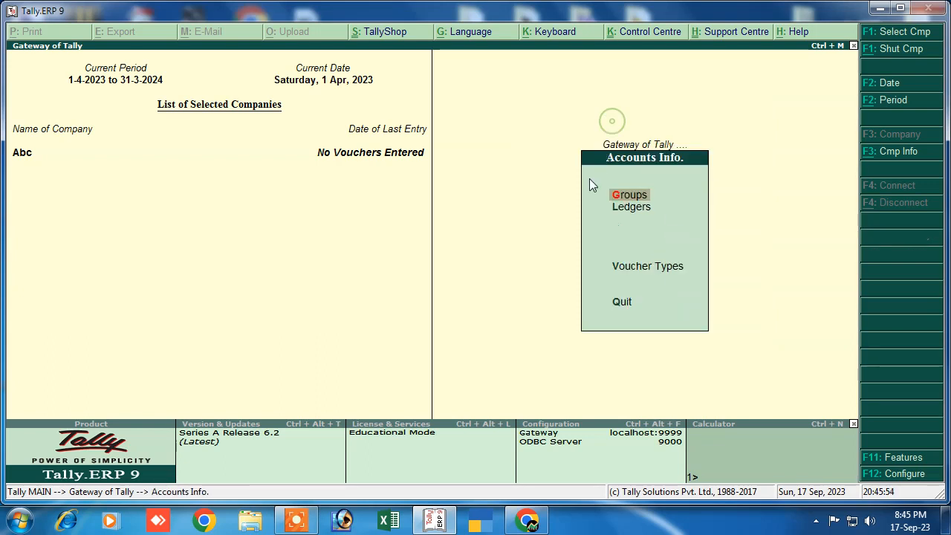
left_click(625, 211)
left_click(618, 209)
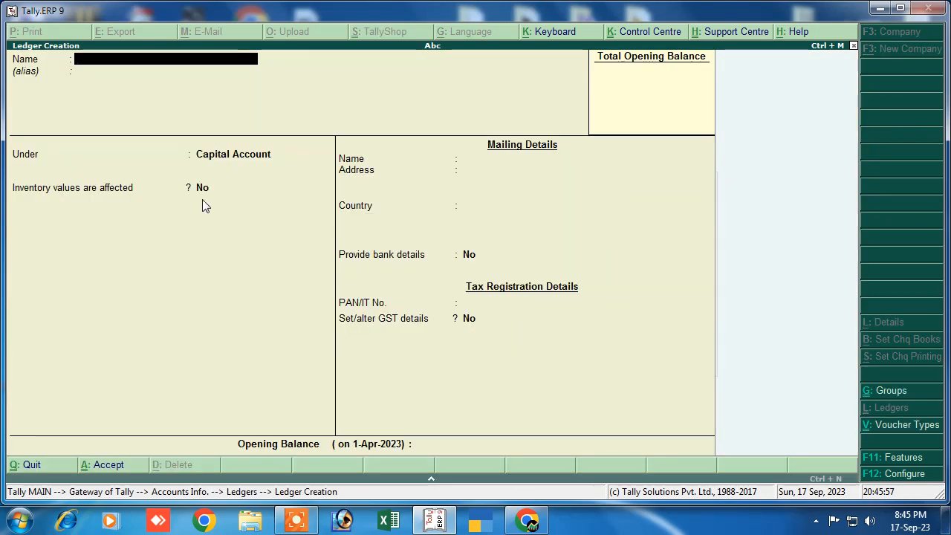
type("Purc")
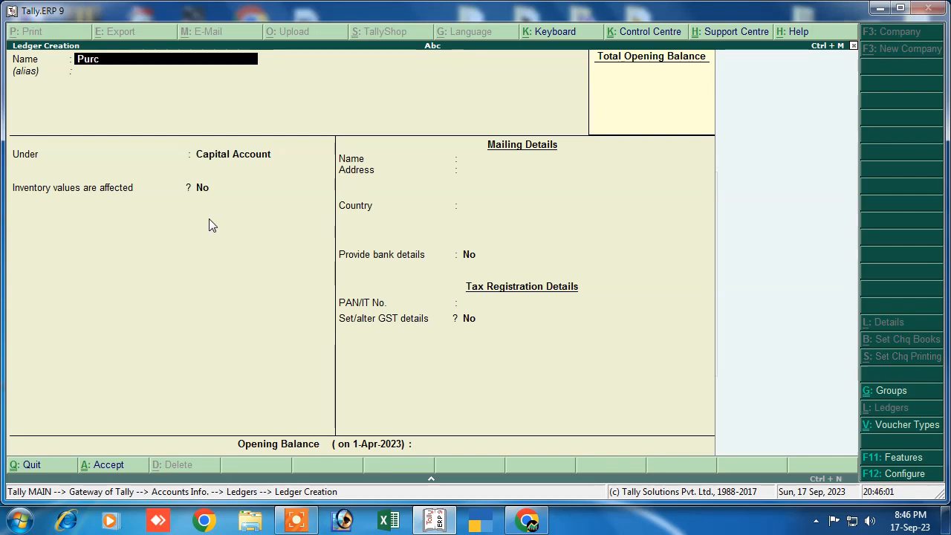
type("hase order")
key("Return")
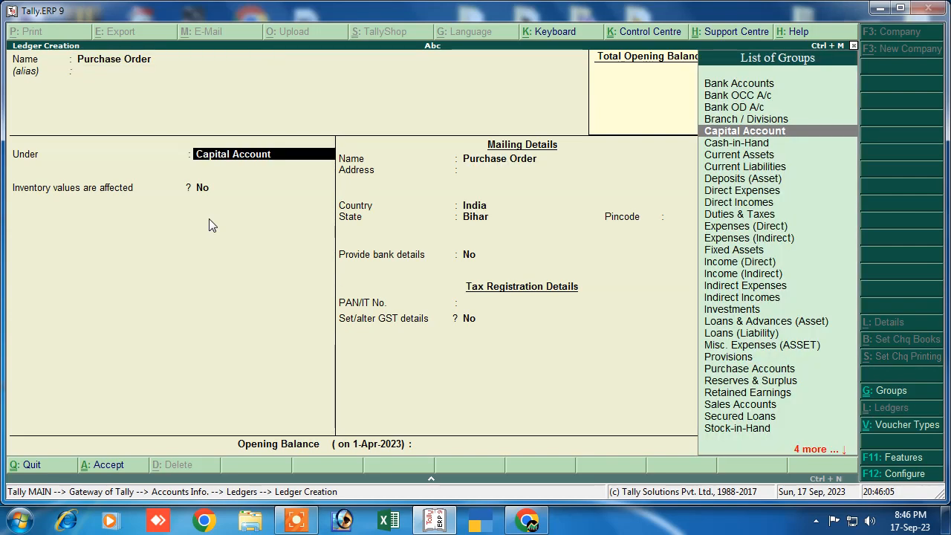
type("Pu")
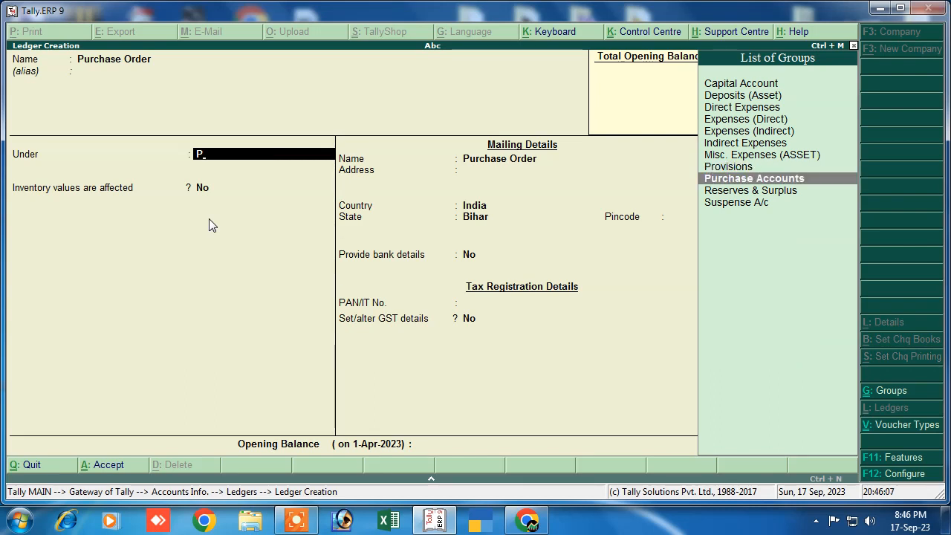
key("Return")
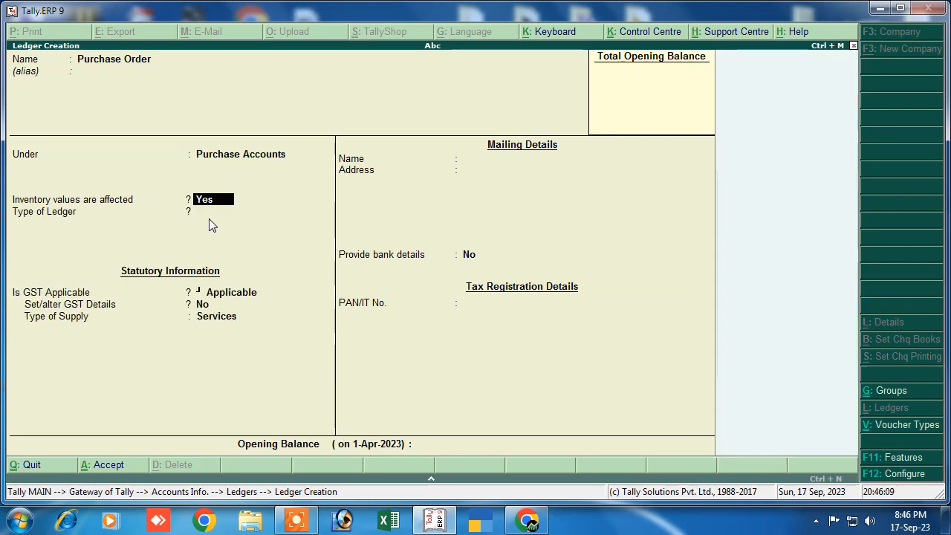
Step: Keep inventory values affected, set the ledger type to Not Applicable, and open the GST details with GST applicable
key("Return")
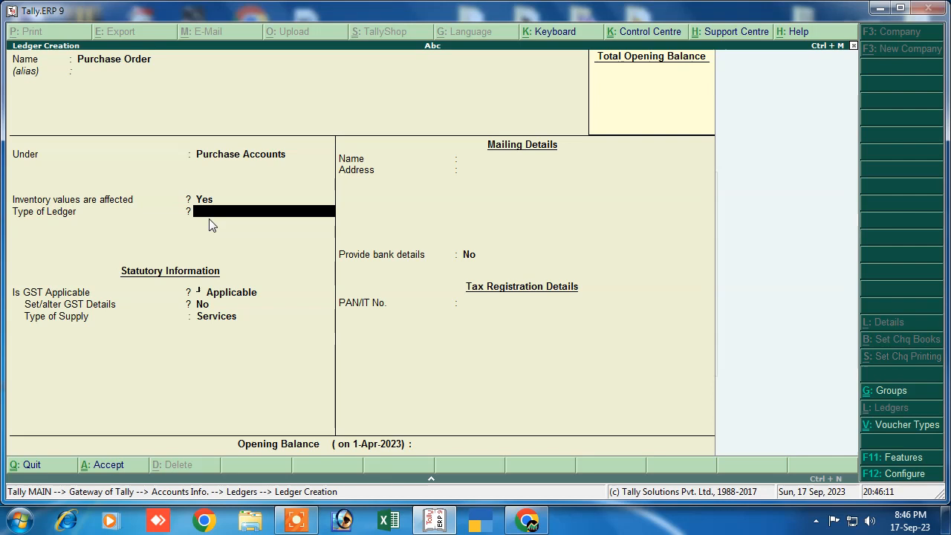
type("N")
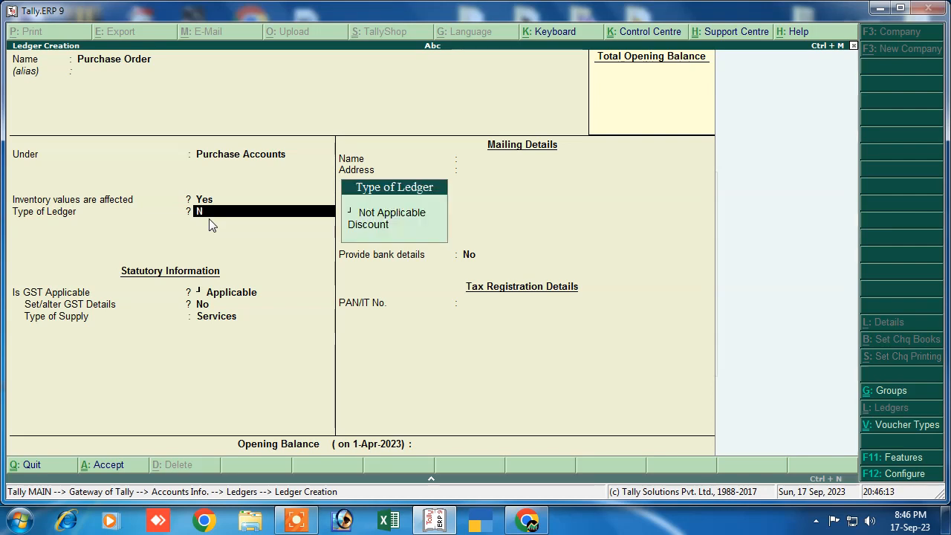
key("Return")
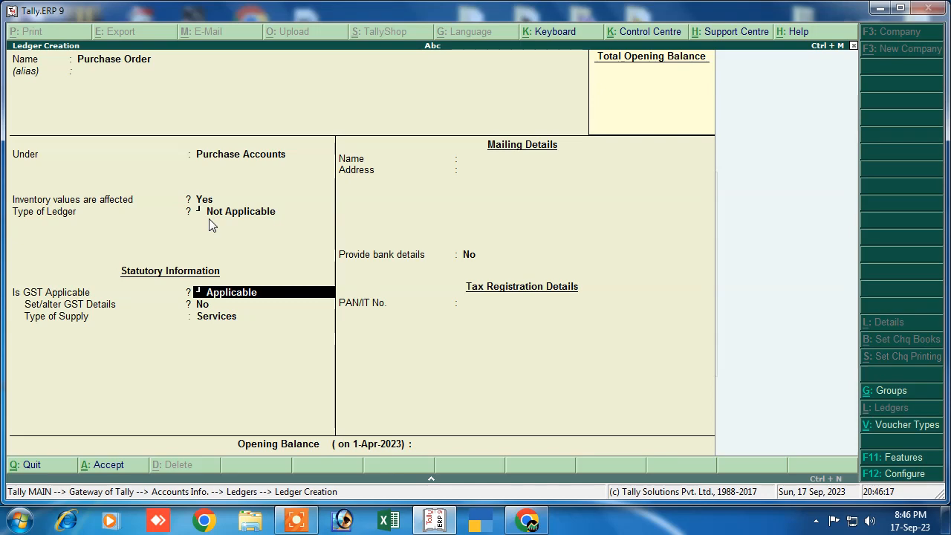
key("Return")
key("y")
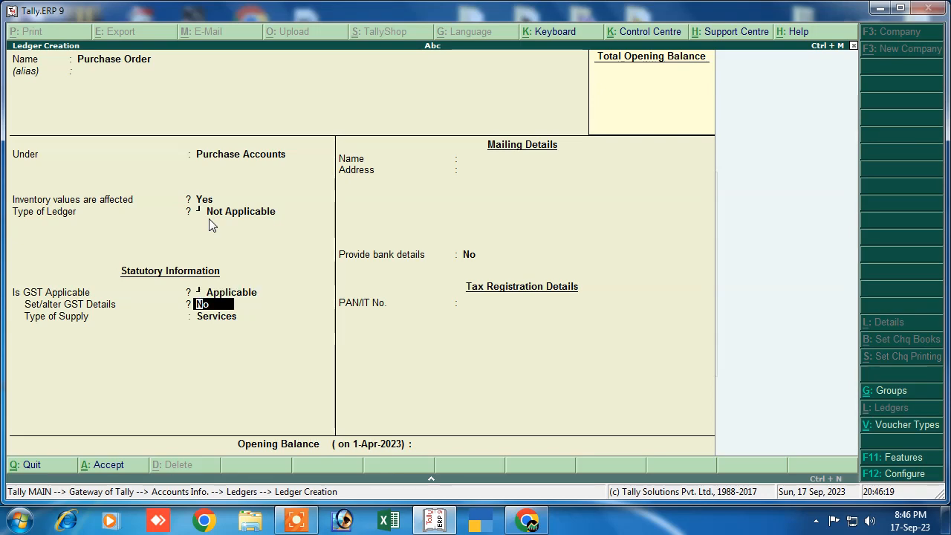
key("Return")
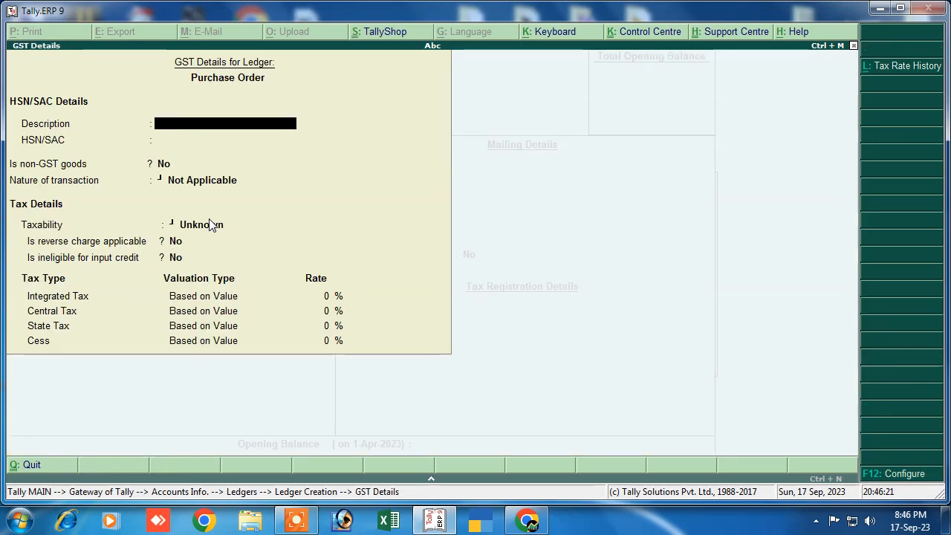
Step: Set the ledger's GST description to Goods, HSN/SAC to 1254, and nature of transaction to Purchase Taxable
type("Goods")
key("Return")
type("1")
key("Return")
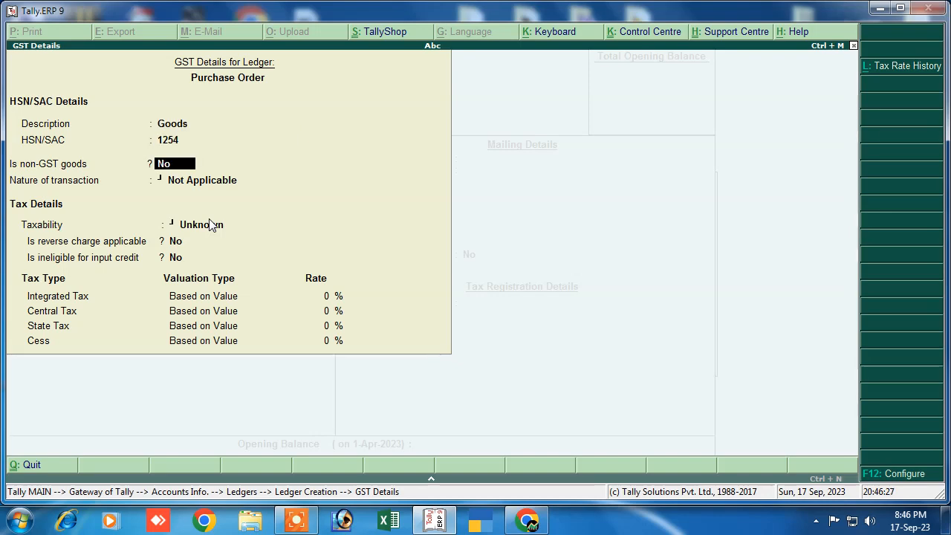
key("Return")
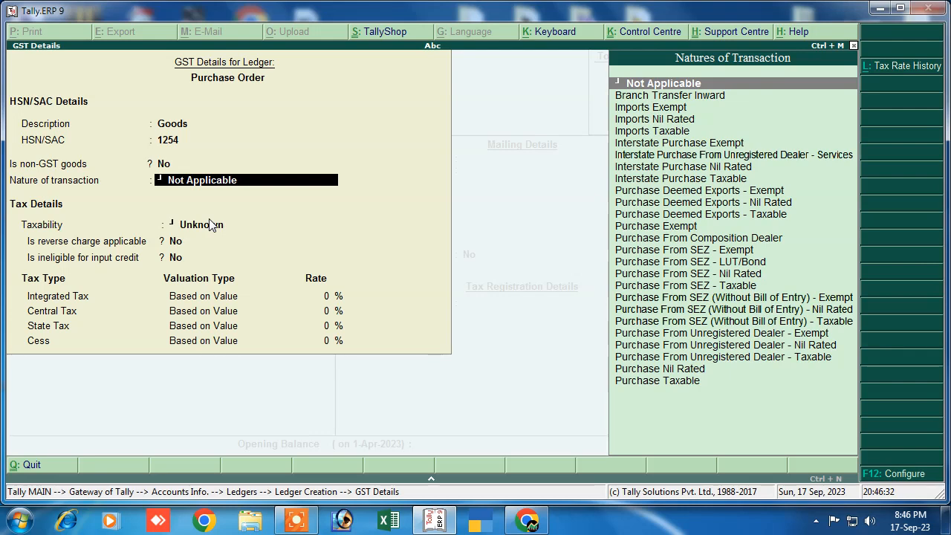
left_click(658, 382)
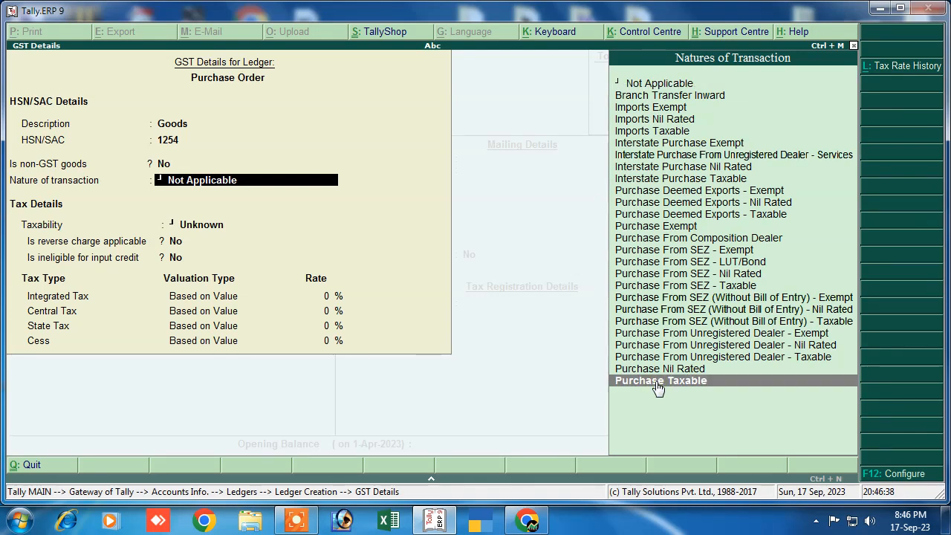
key("Return")
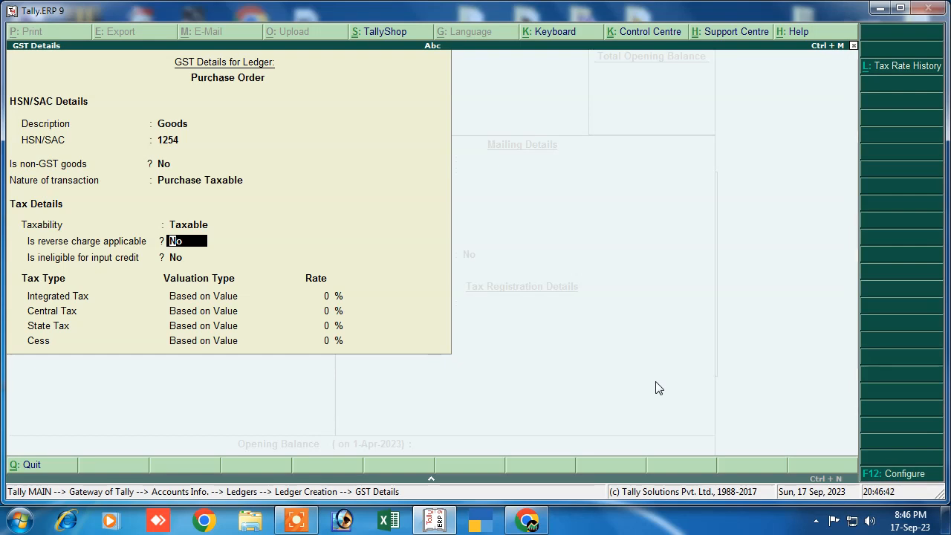
Step: Set the integrated tax rate to 18%, accept the remaining tax details, and save the Purchase Order ledger
key("Return")
key("Return")
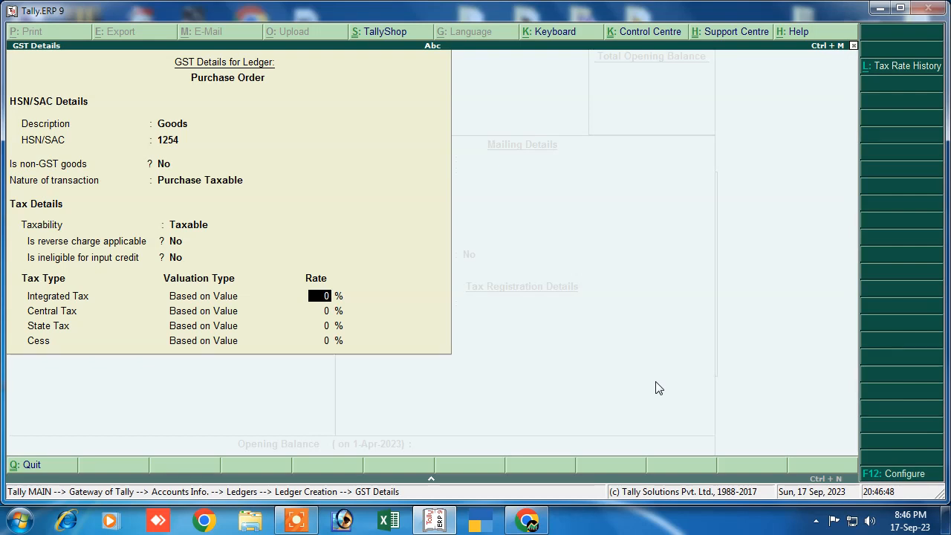
type("8")
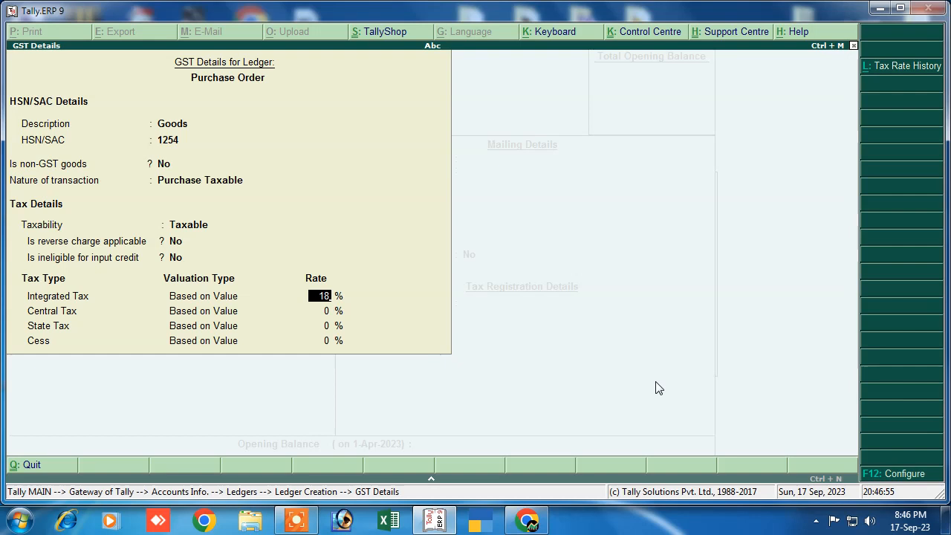
key("Return")
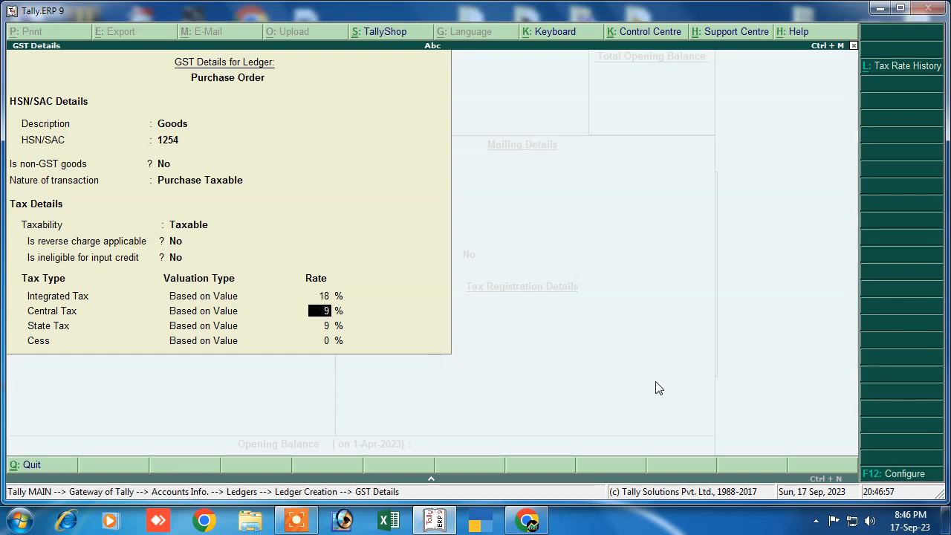
key("Return")
key("Return")
key("Return")
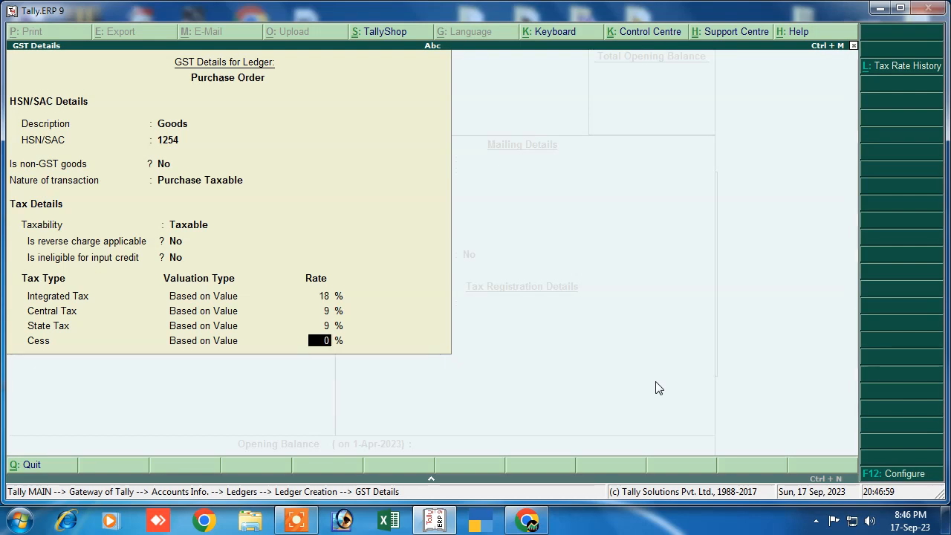
key("Up")
key("Return")
key("Return")
key("Return")
Step: Start a new ledger named Cgst and place it under the Duties & Taxes group
type("gst")
key("Return")
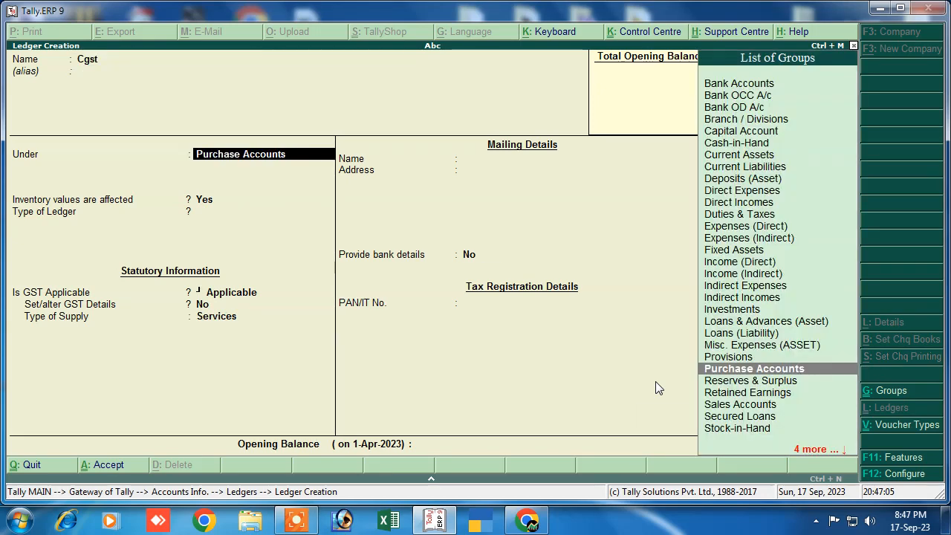
type("D")
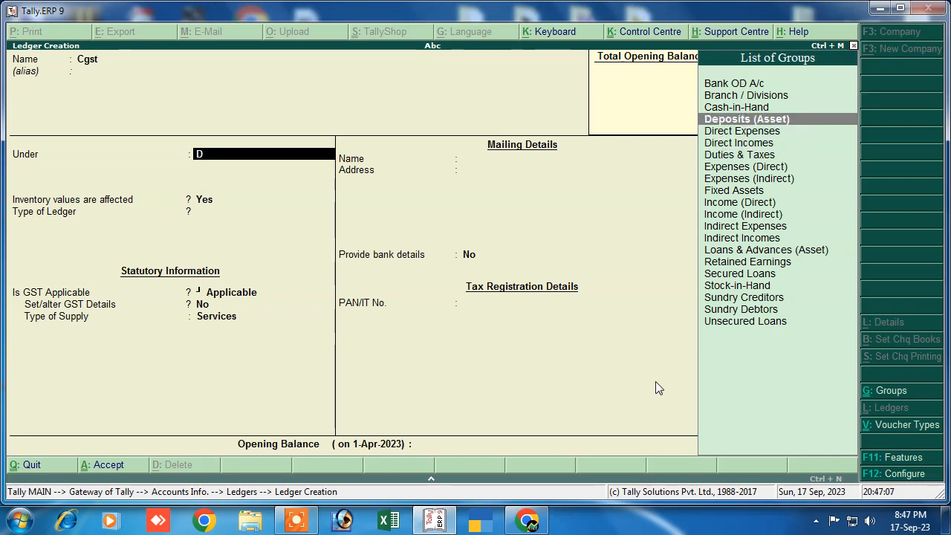
key("Down")
key("Down")
key("Down")
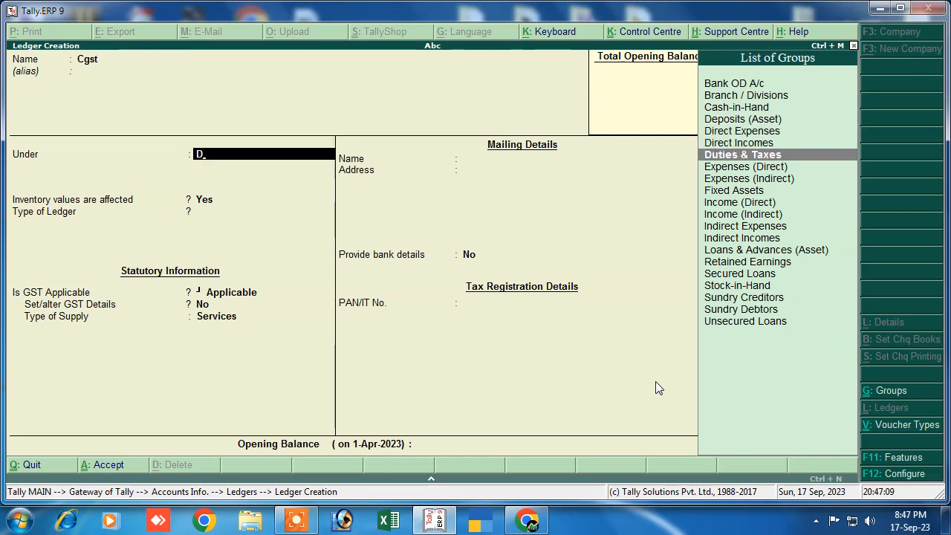
key("Return")
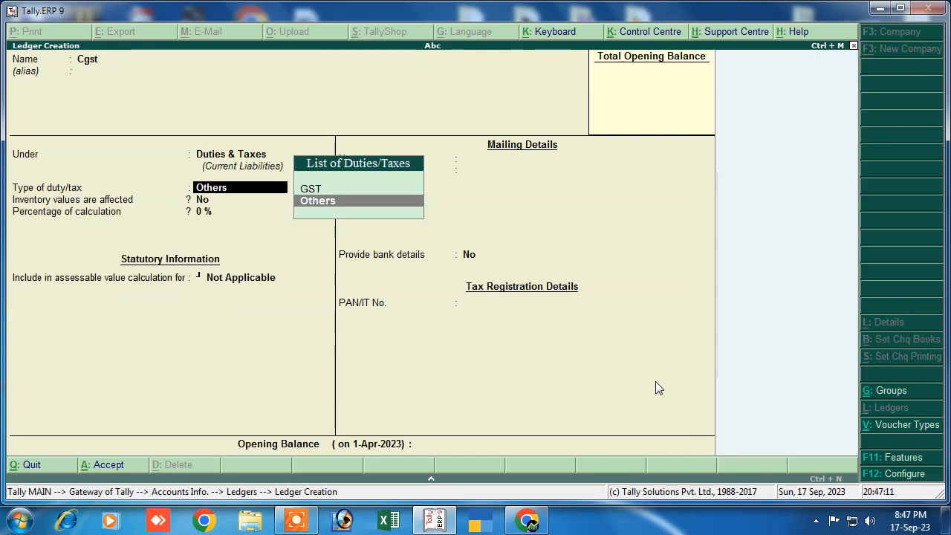
Step: Set Cgst to GST with tax type Central Tax, 9% calculation and rounding Not Applicable, and save the ledger
key("Up")
key("Return")
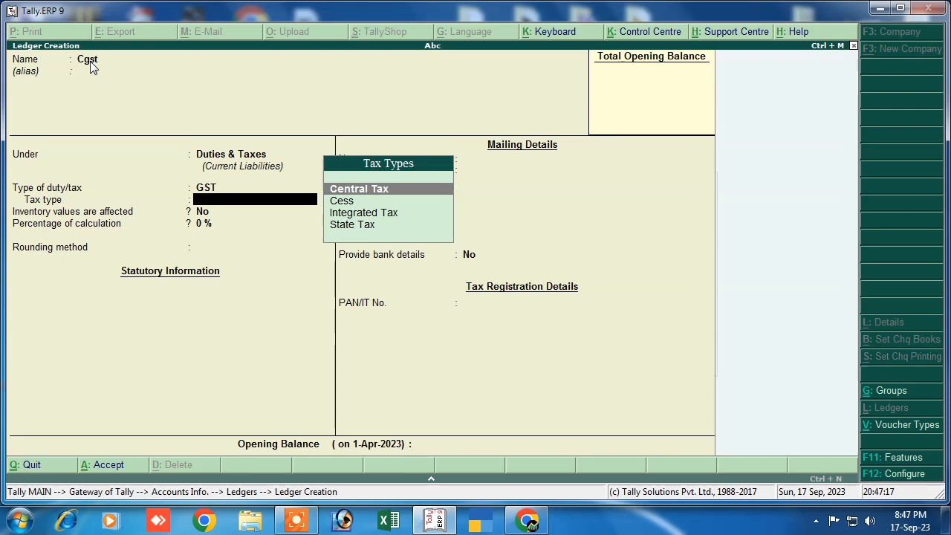
left_click(369, 191)
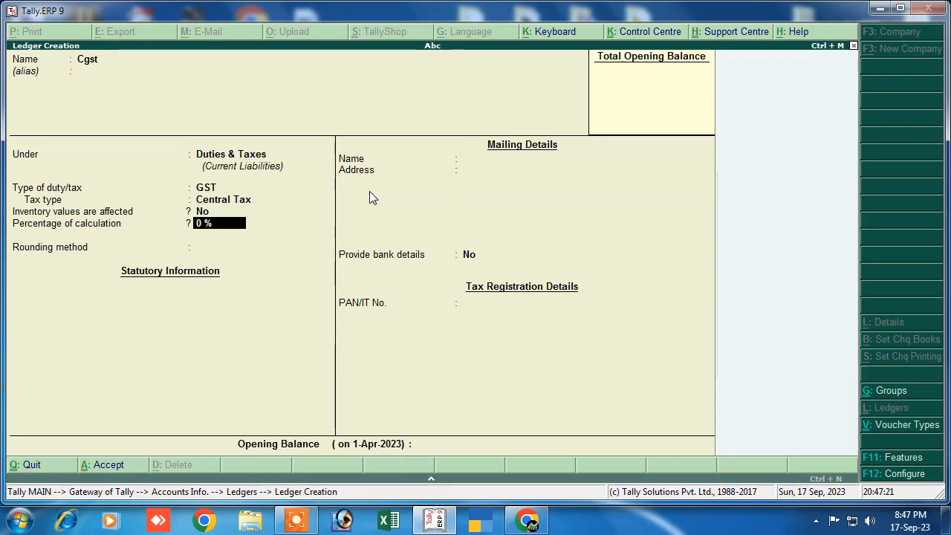
type("9")
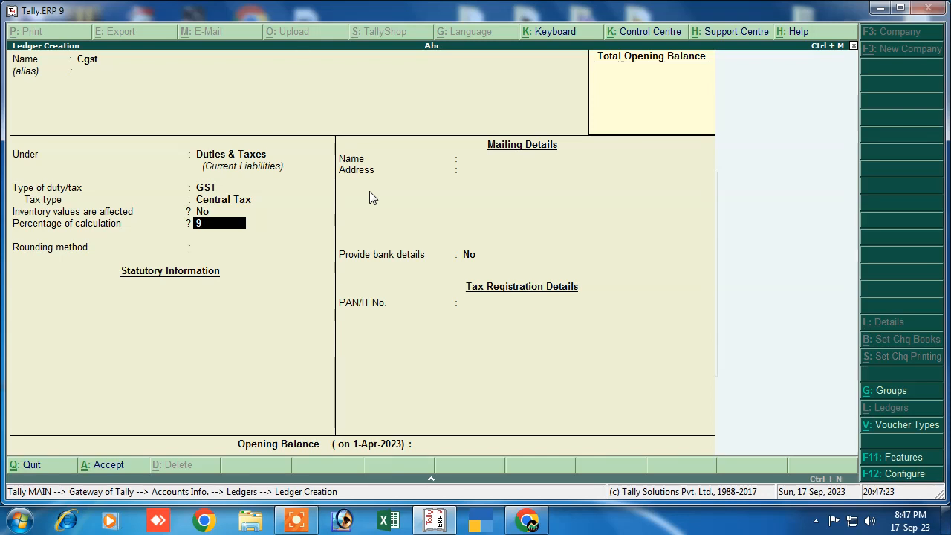
key("Return")
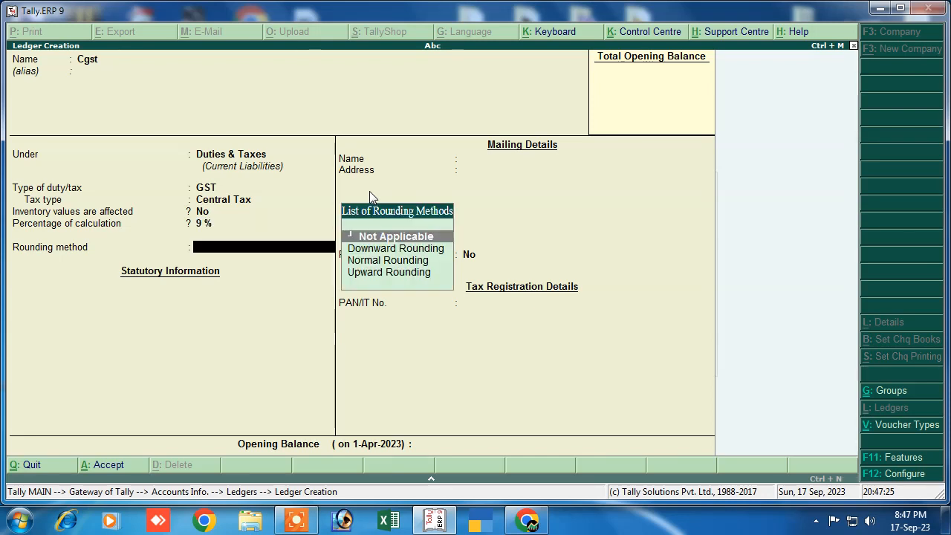
key("Return")
key("Return")
key("Return")
Step: Start a new ledger named Sgst, keeping it under the Duties & Taxes group
type("C")
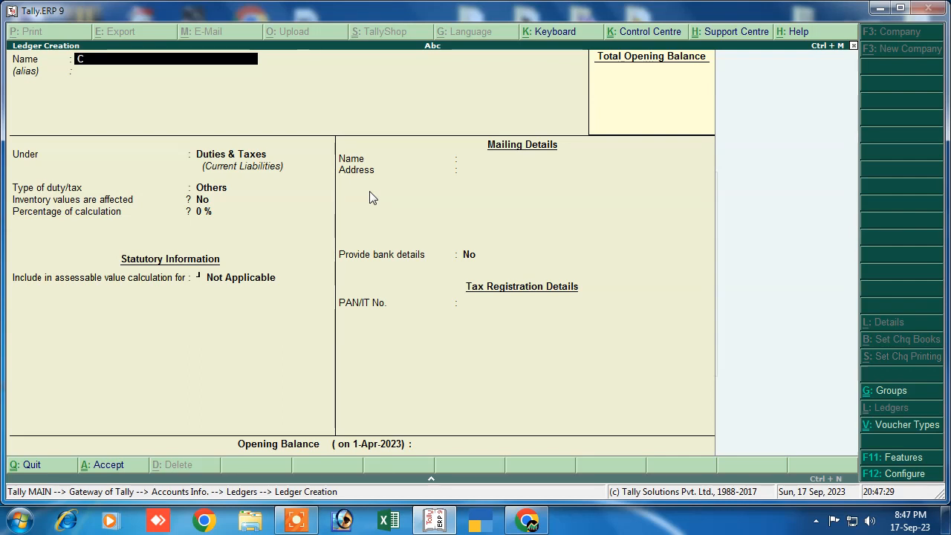
type("gst")
key("BackSpace")
key("BackSpace")
key("BackSpace")
key("BackSpace")
type("Sgst")
key("Return")
key("Return")
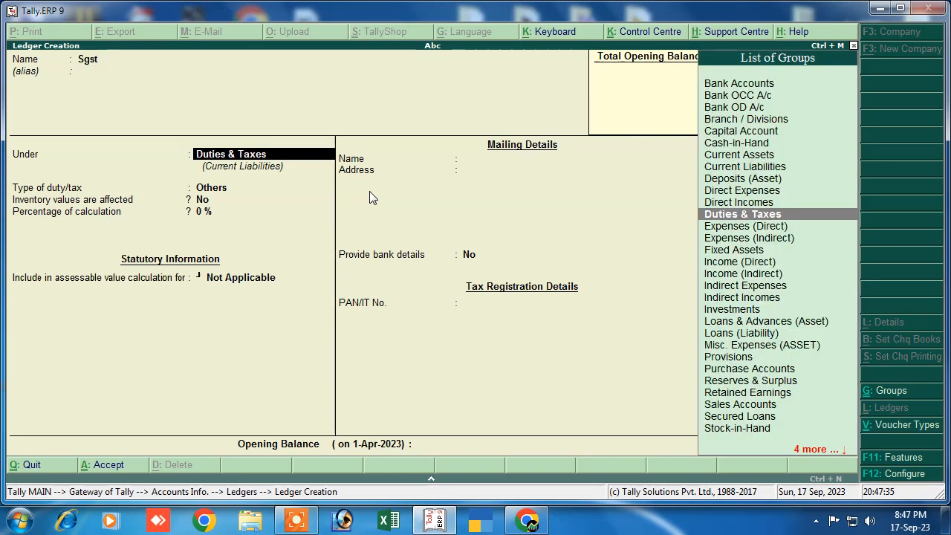
key("Return")
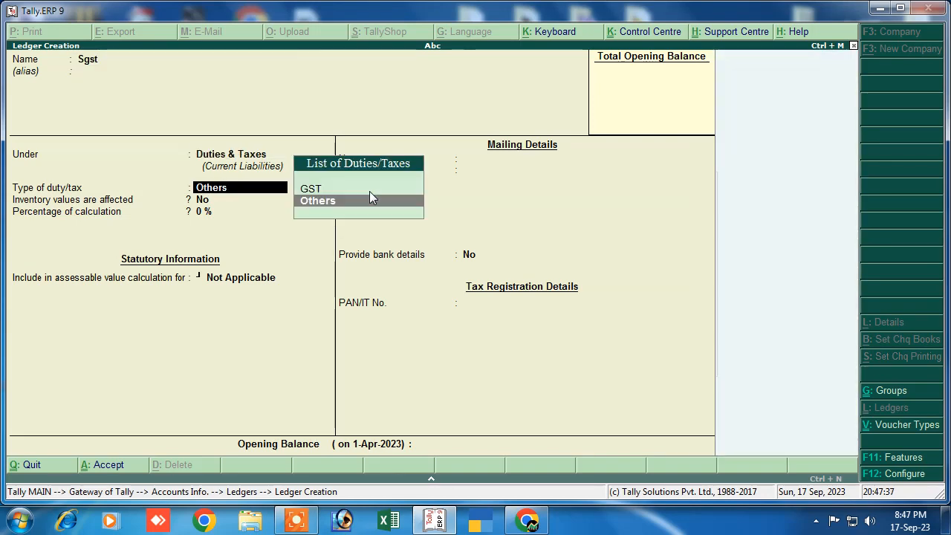
Step: Set Sgst to GST with tax type State Tax, 9% calculation and rounding Not Applicable, and save the ledger
key("Up")
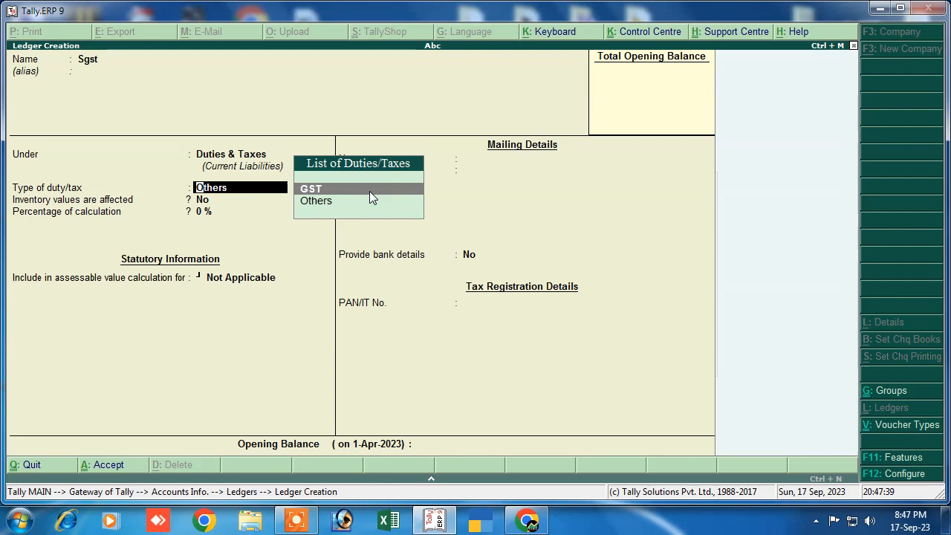
key("Return")
key("Down")
key("Down")
key("Down")
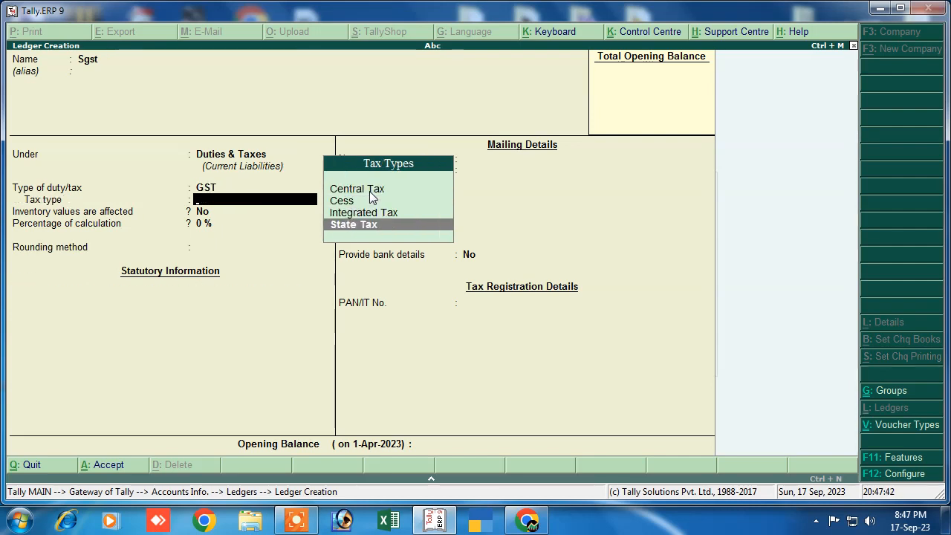
key("Return")
type("9")
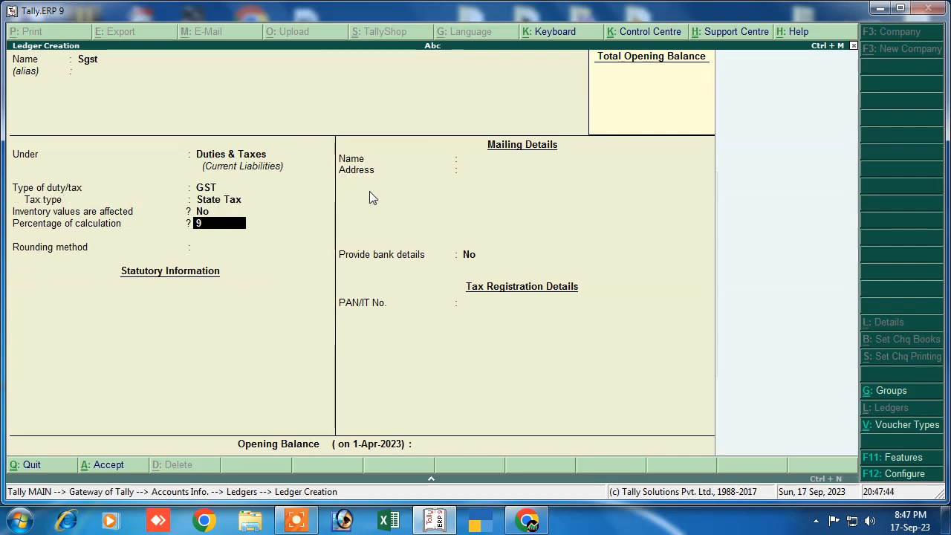
key("Return")
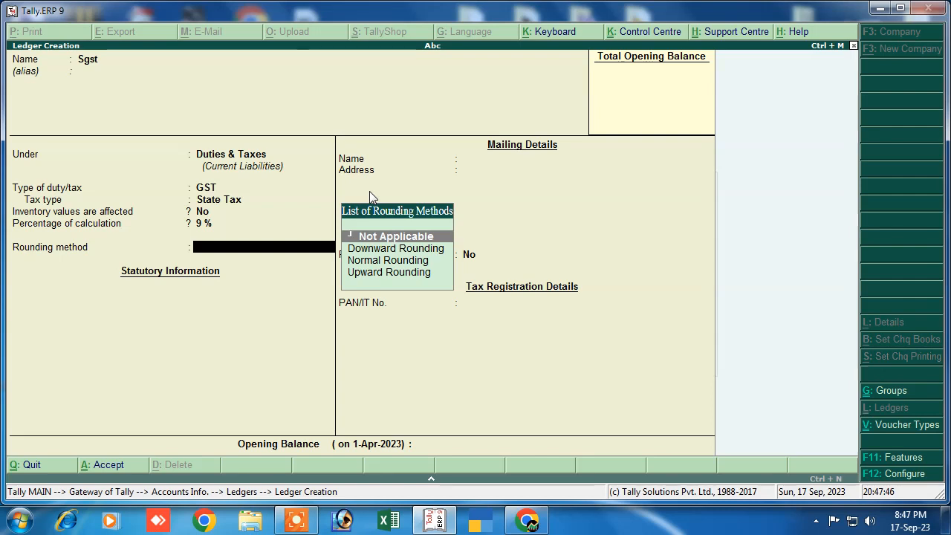
key("Return")
key("Return")
key("Return")
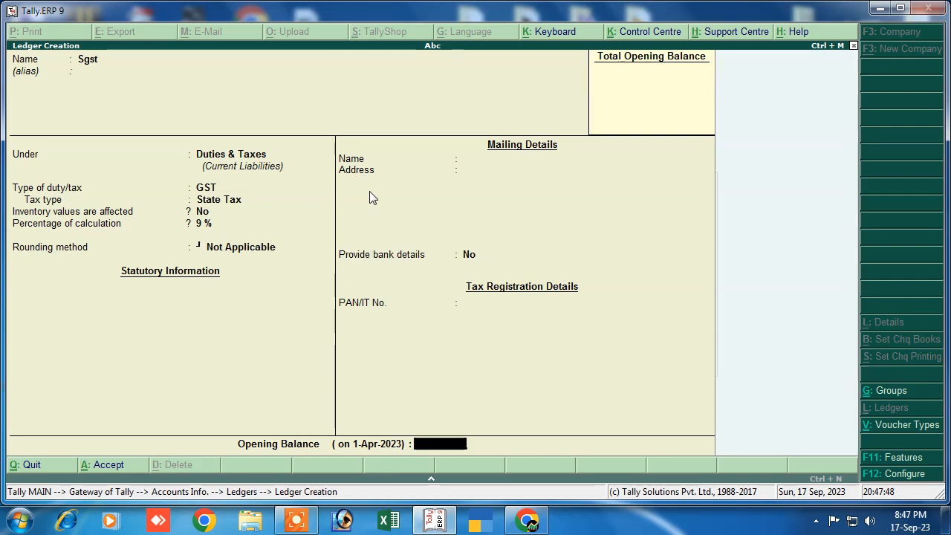
key("Return")
Step: Start a new ledger named Round Off and place it under the Indirect Expenses group
type("Round Off")
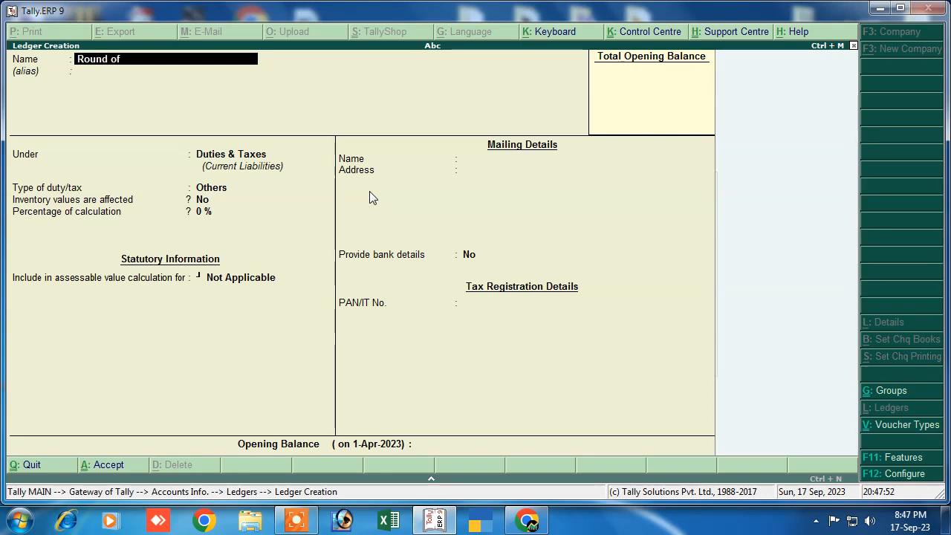
key("Return")
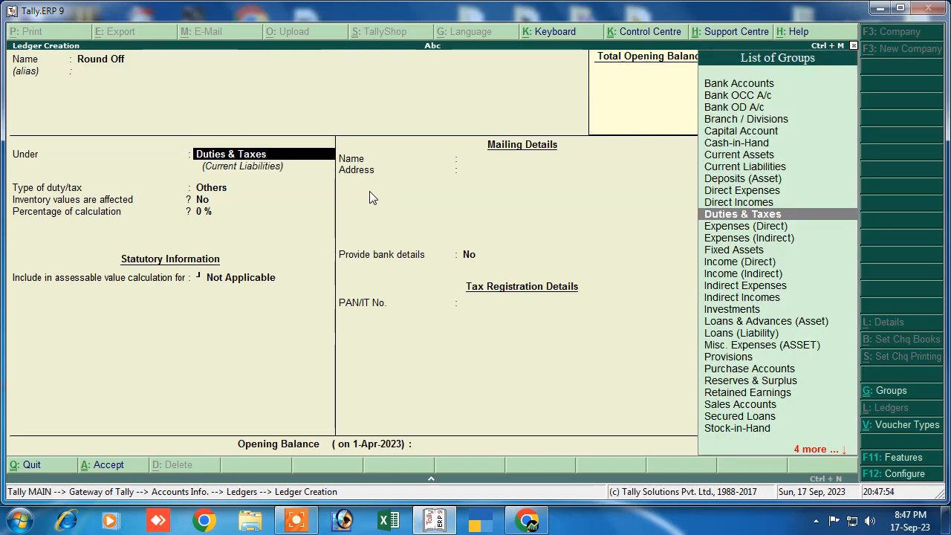
type("I")
key("Down")
key("Down")
key("Down")
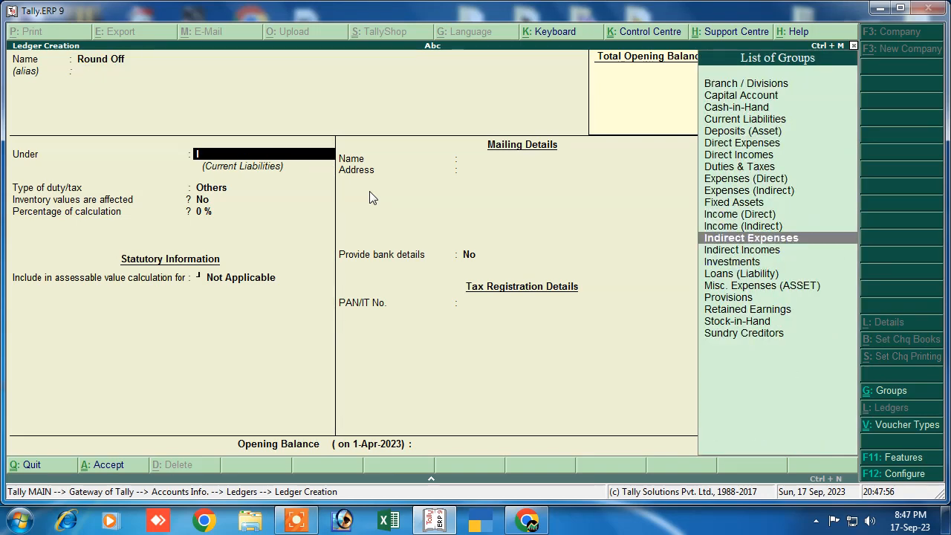
key("Up")
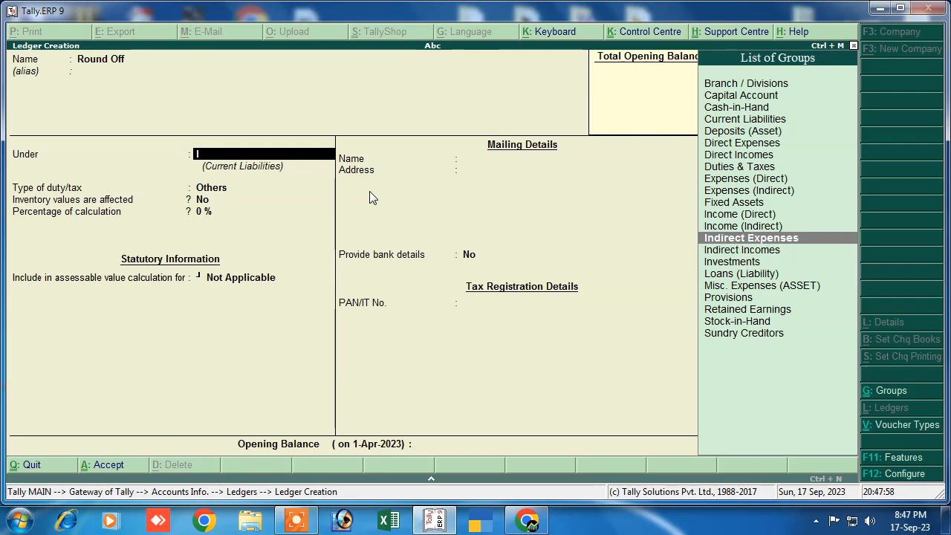
key("Return")
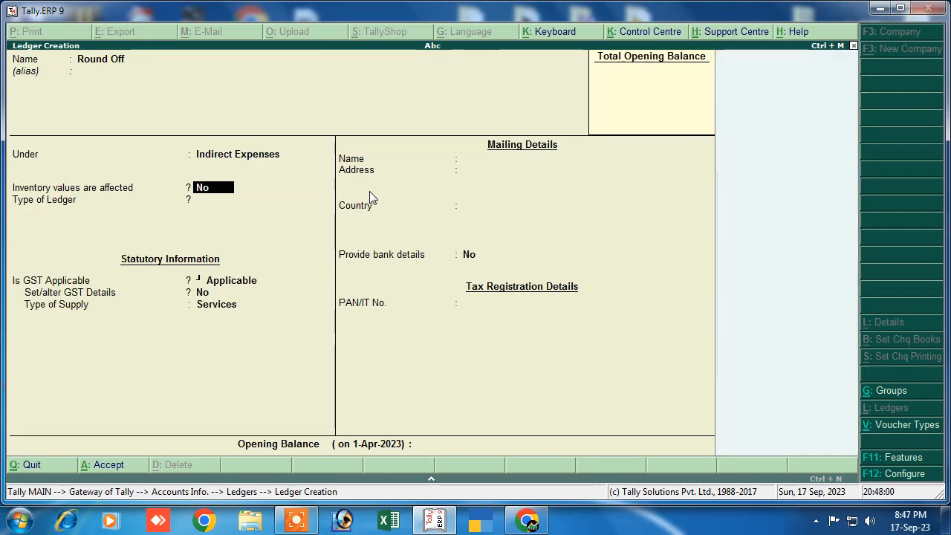
Step: Keep inventory values unaffected for Round Off, and set both the ledger type and GST applicability to Not Applicable
key("Return")
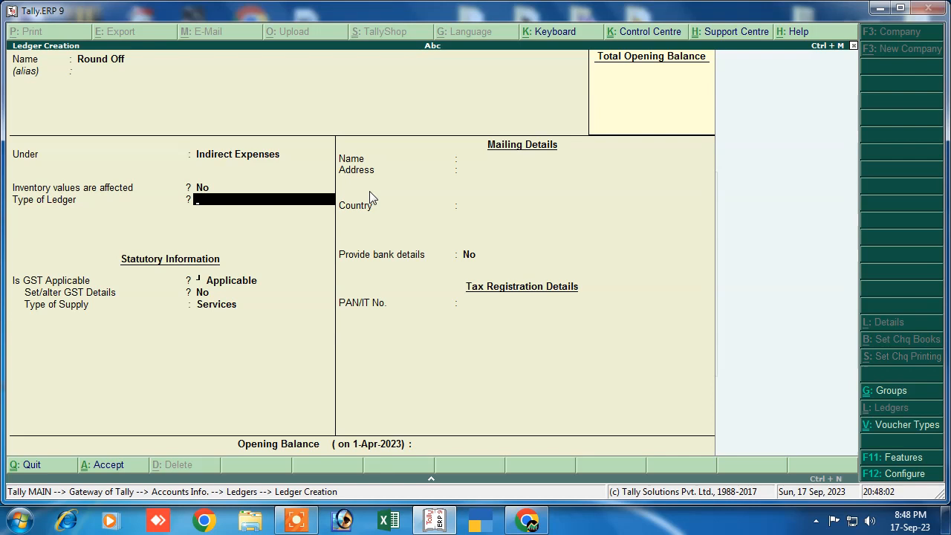
type("N")
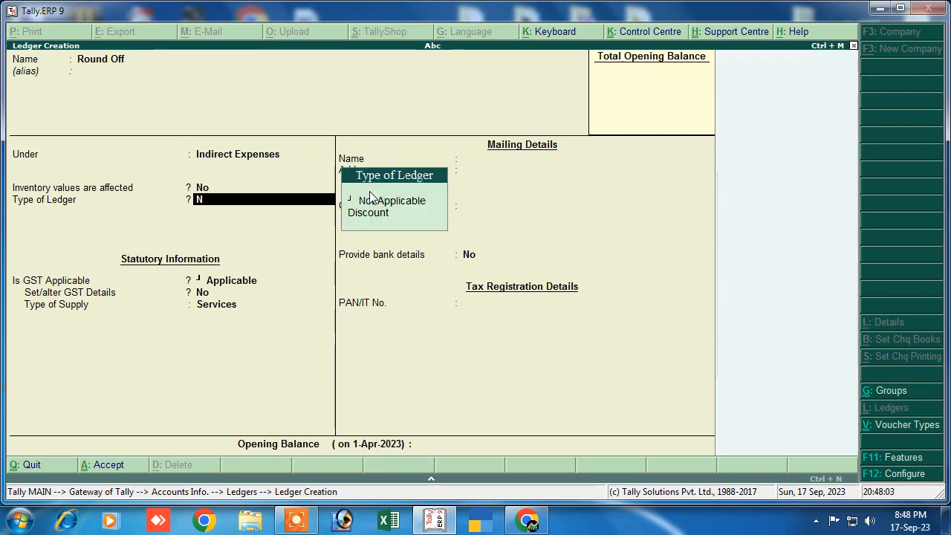
key("Return")
key("Down")
key("Return")
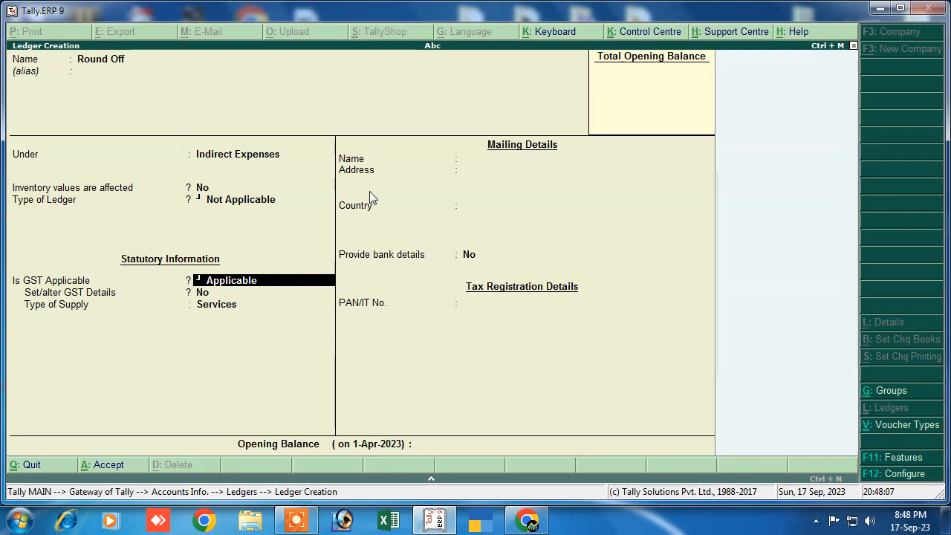
type("N")
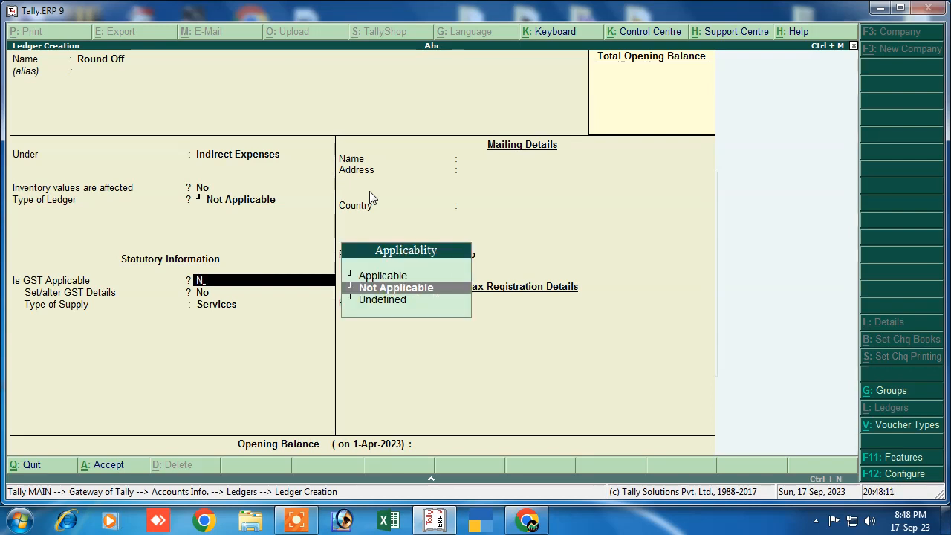
key("Return")
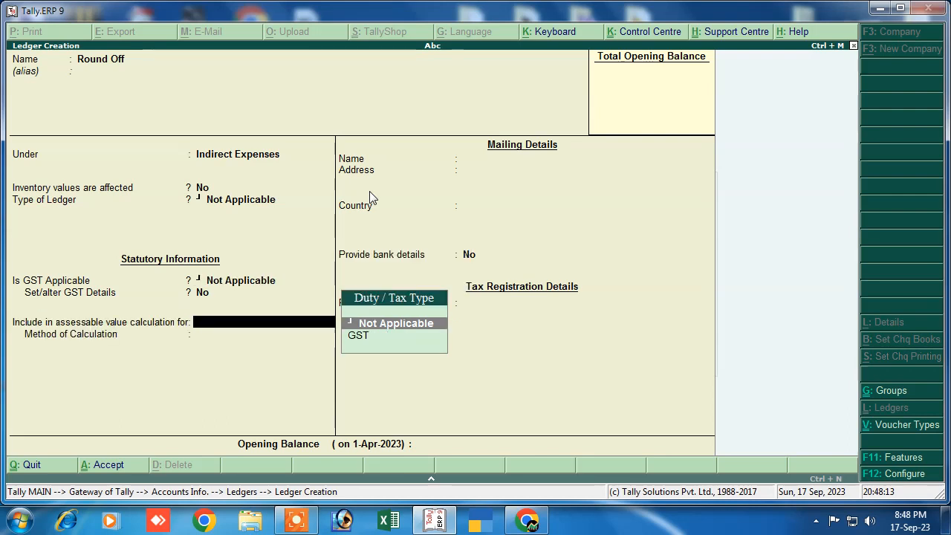
Step: Set Round Off's inclusion in assessable value calculation to Not Applicable, save the ledger, and return to the Gateway of Tally
key("Return")
key("Return")
key("Return")
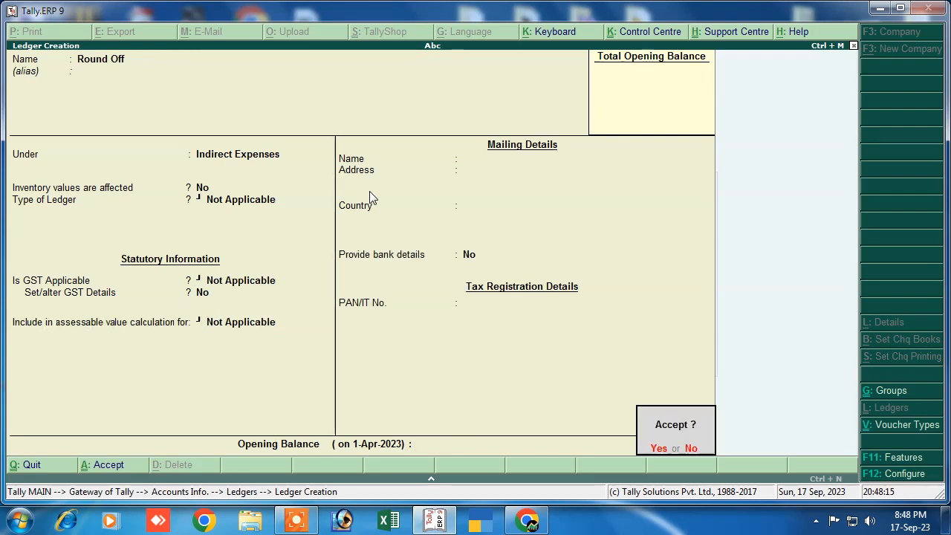
key("Return")
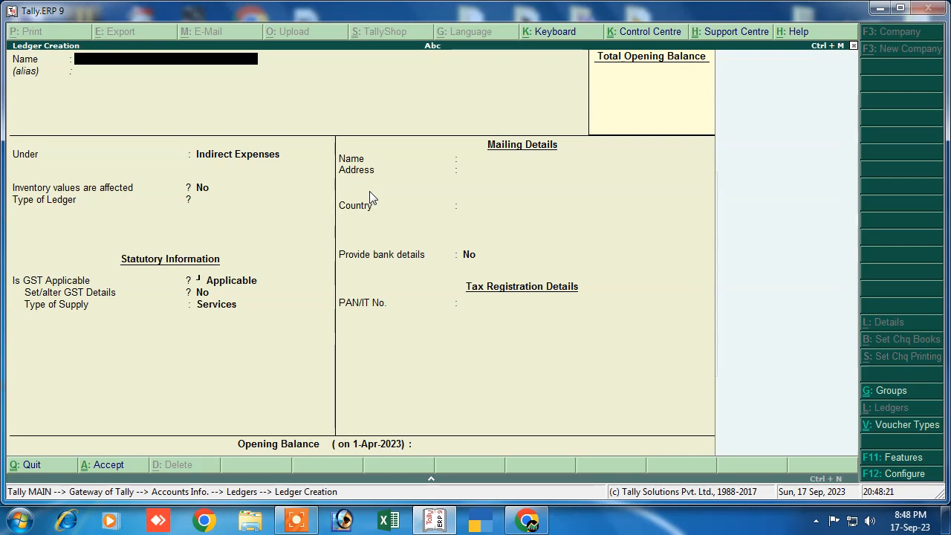
key("Escape")
key("y")
key("Escape")
key("Escape")
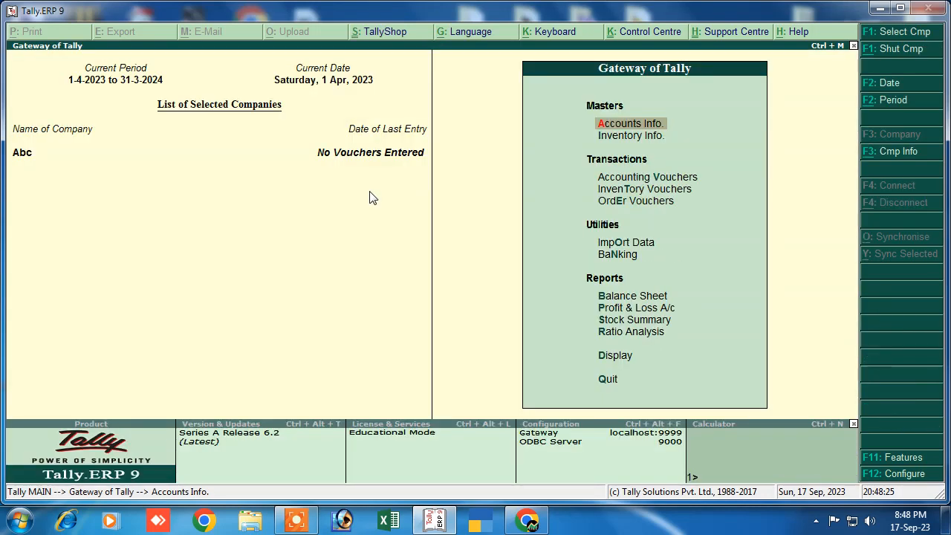
Step: Open the Purchase Order voucher type for alteration
left_click(625, 127)
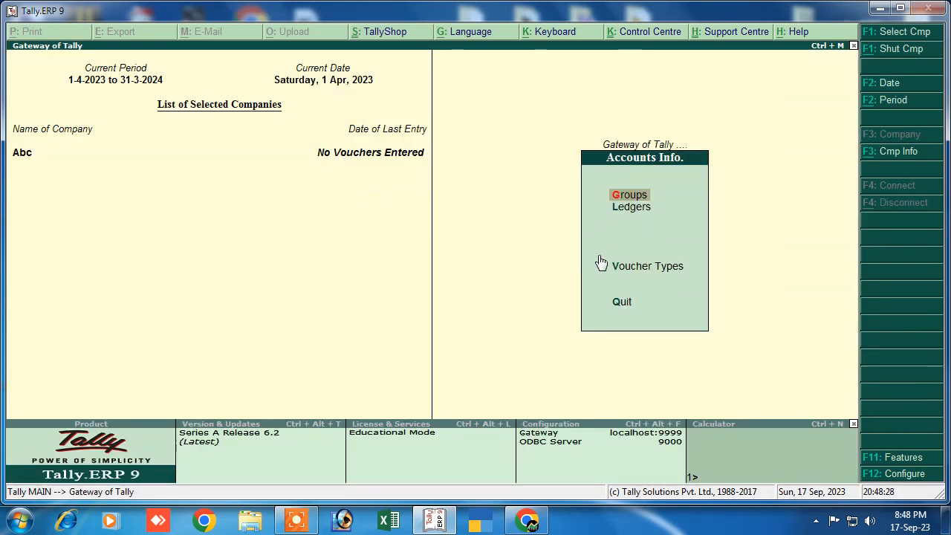
left_click(642, 266)
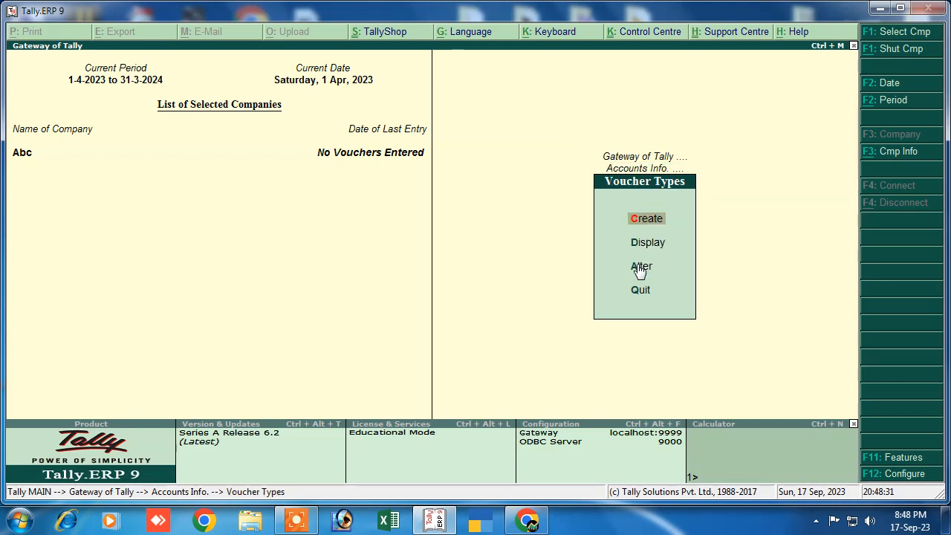
left_click(640, 268)
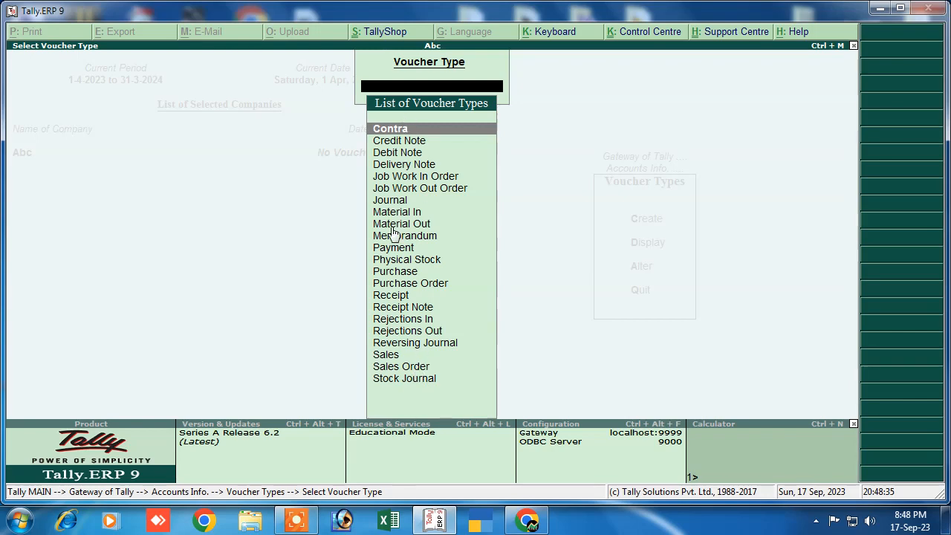
left_click(387, 287)
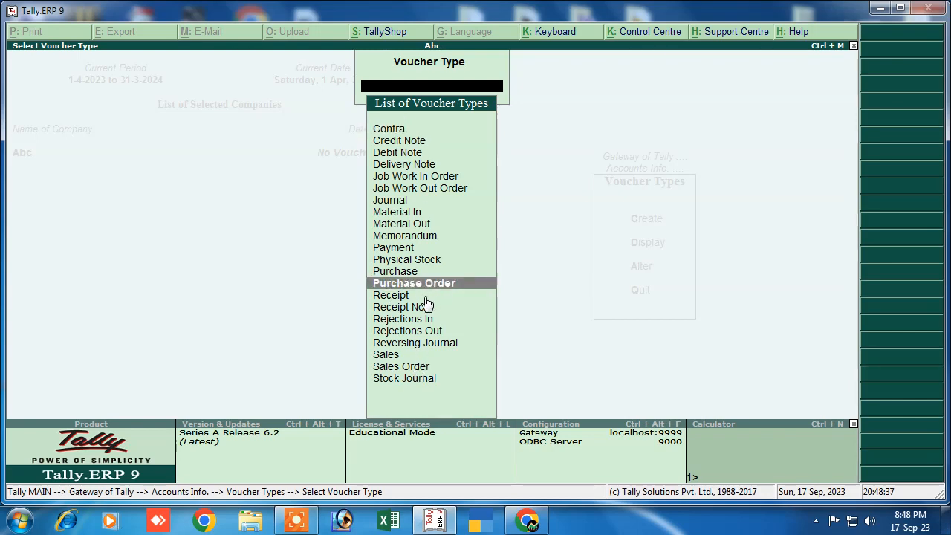
key("Return")
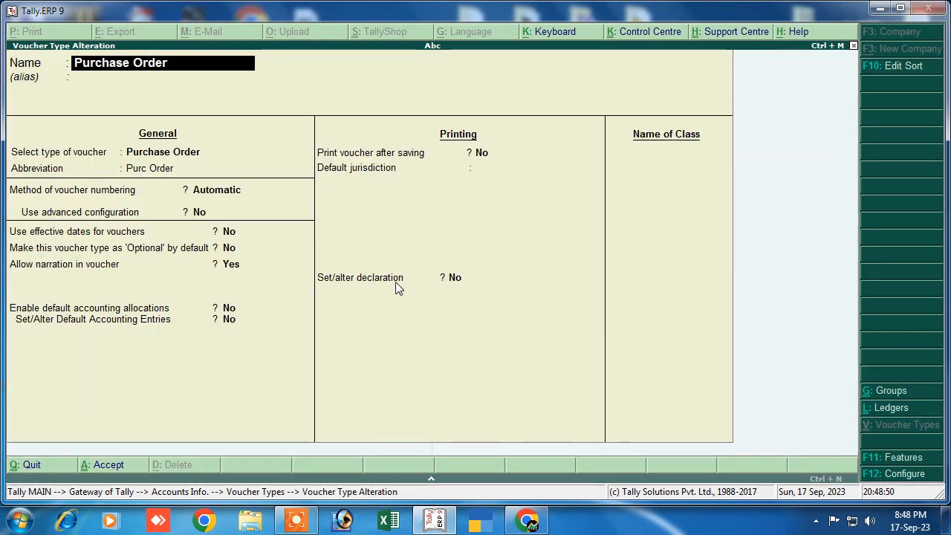
Step: Add a class named Round Off to the Purchase Order voucher type
left_click(646, 151)
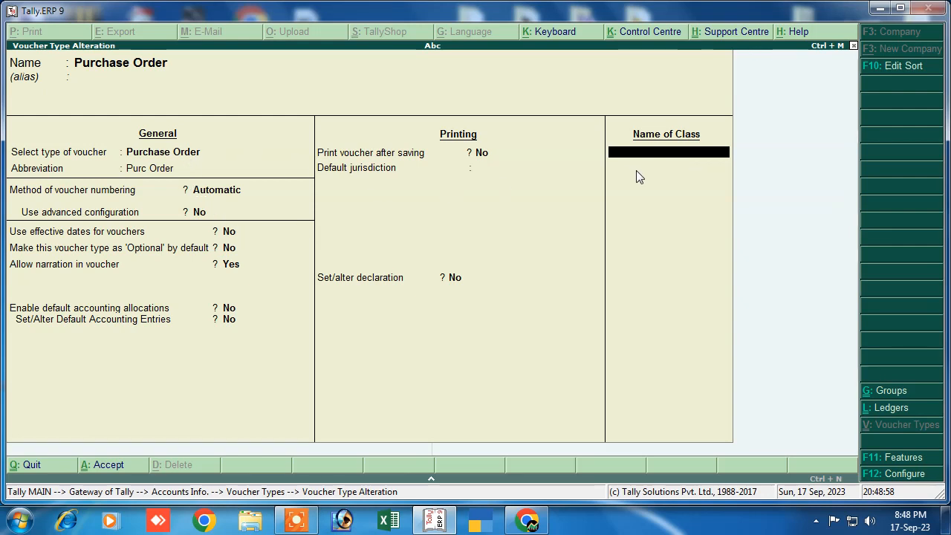
type("Round Off")
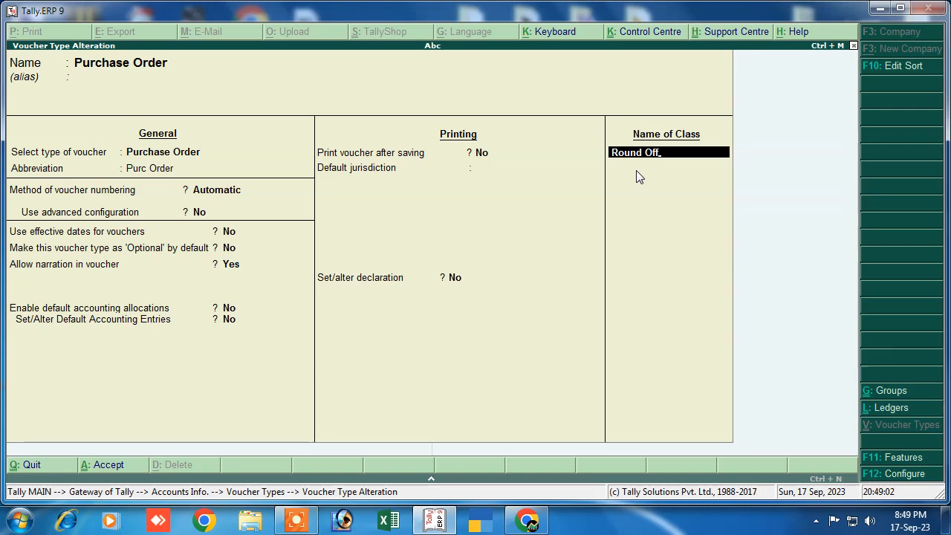
key("Return")
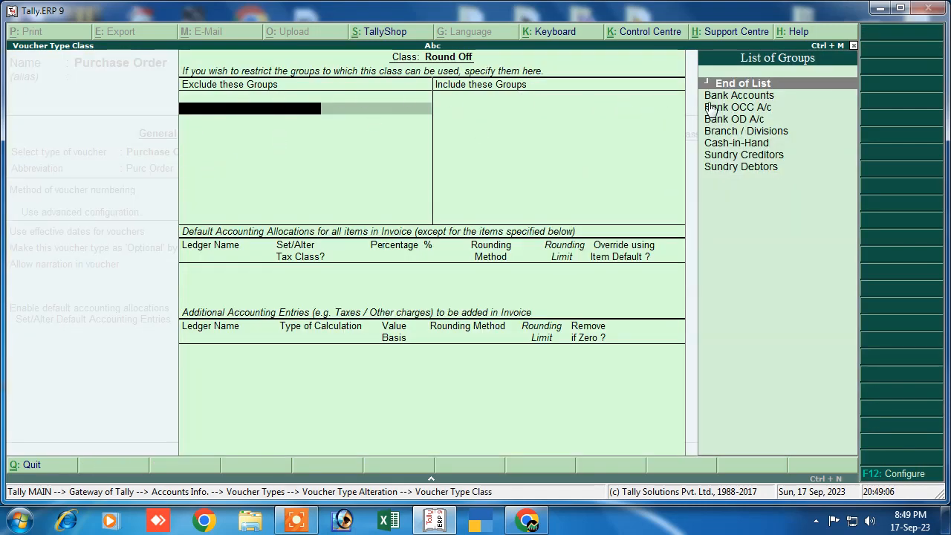
Step: Leave the class's group restrictions empty and allocate 100% to the Purchase Order ledger, with tax class alteration and item default override at No
key("Return")
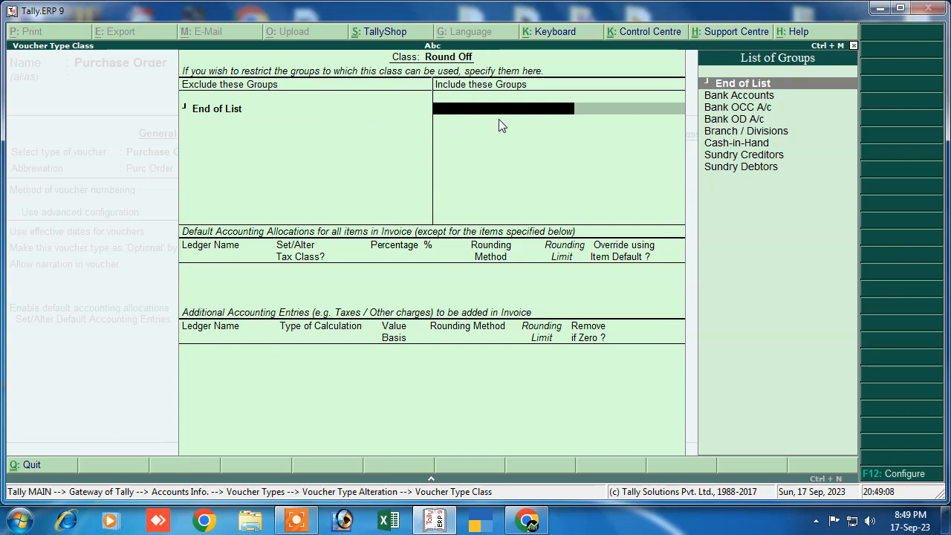
key("Return")
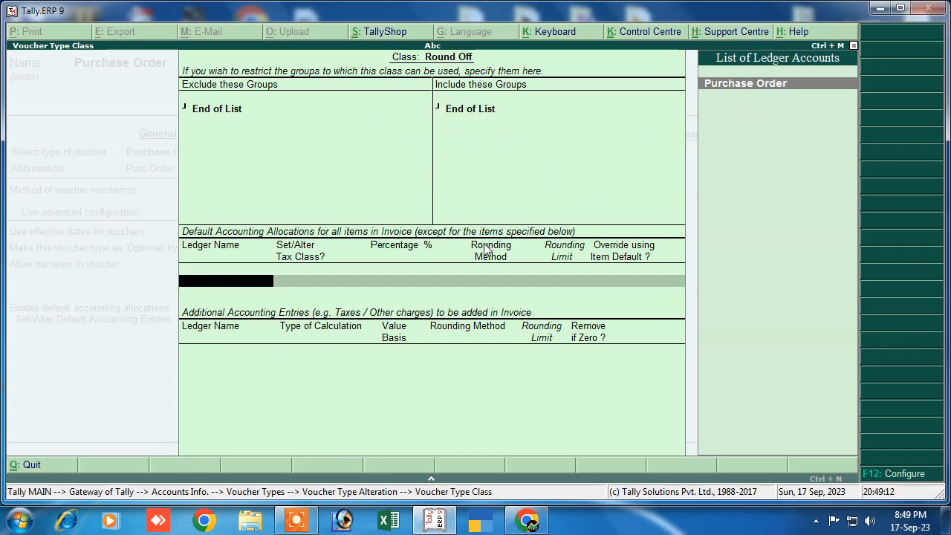
key("Return")
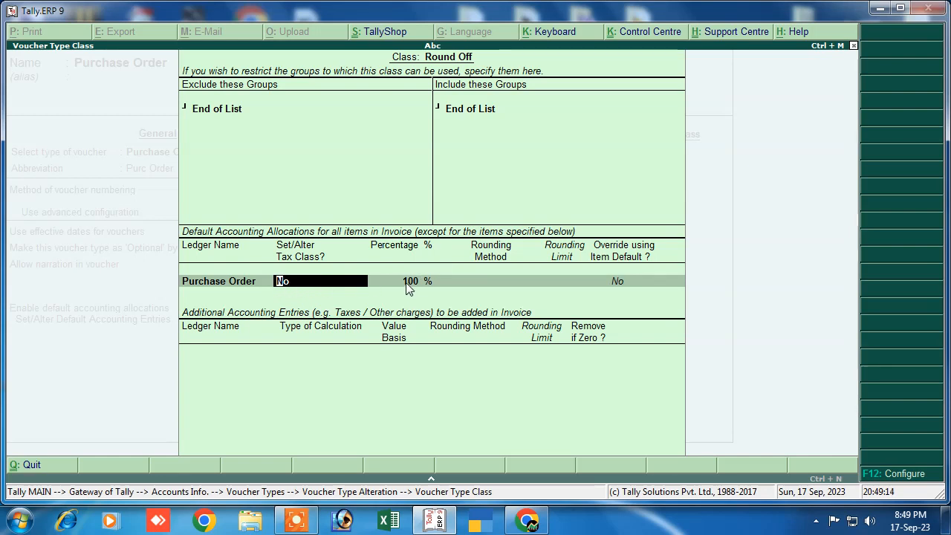
left_click(613, 285)
key("Return")
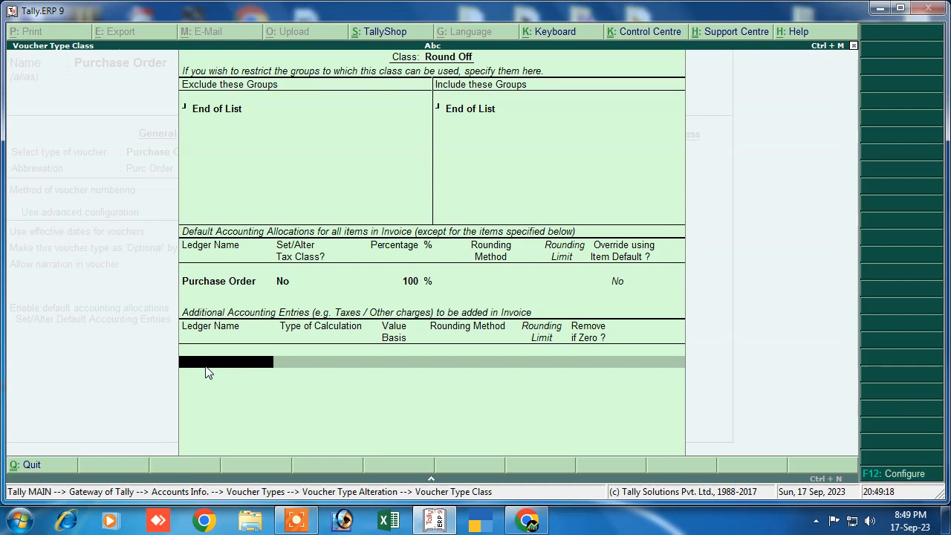
Step: Add the Cgst and Sgst ledgers as additional accounting entries, each removed if zero
type("C")
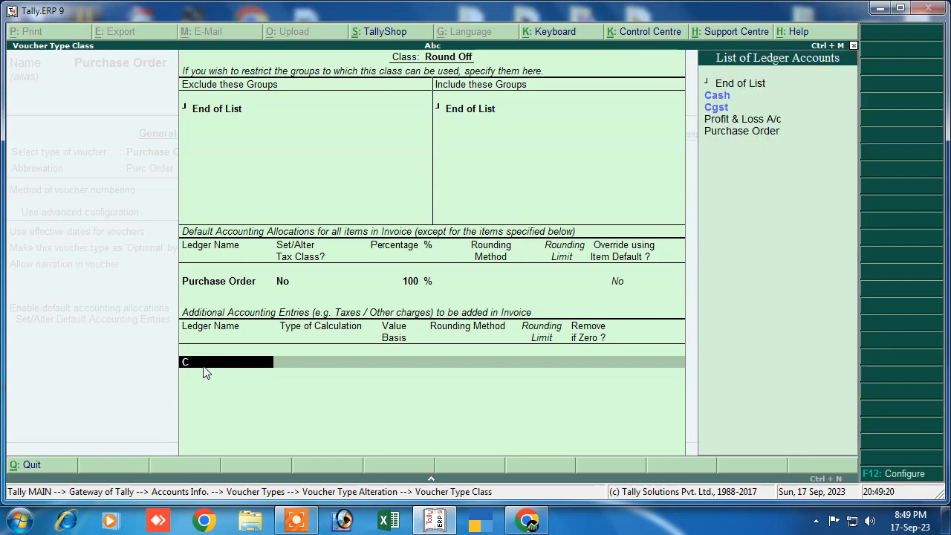
key("Down")
key("Return")
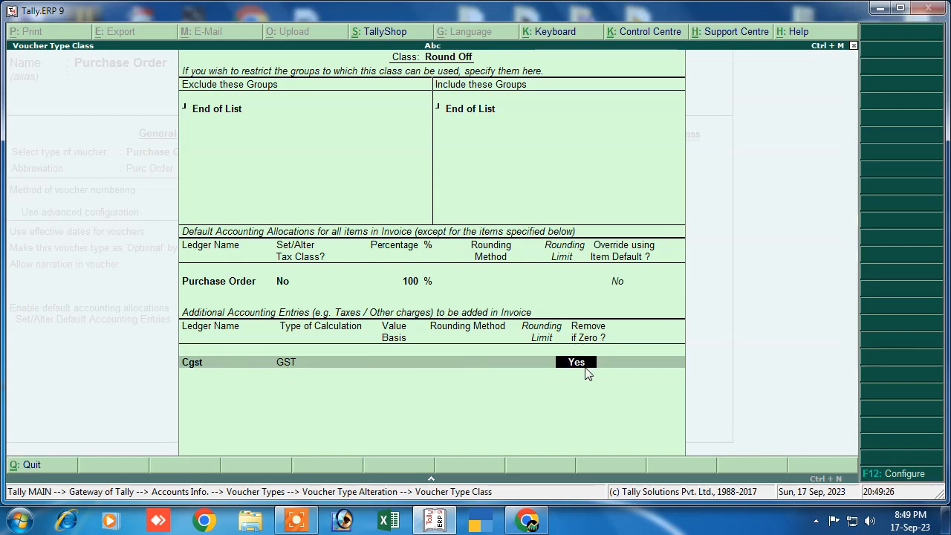
key("Return")
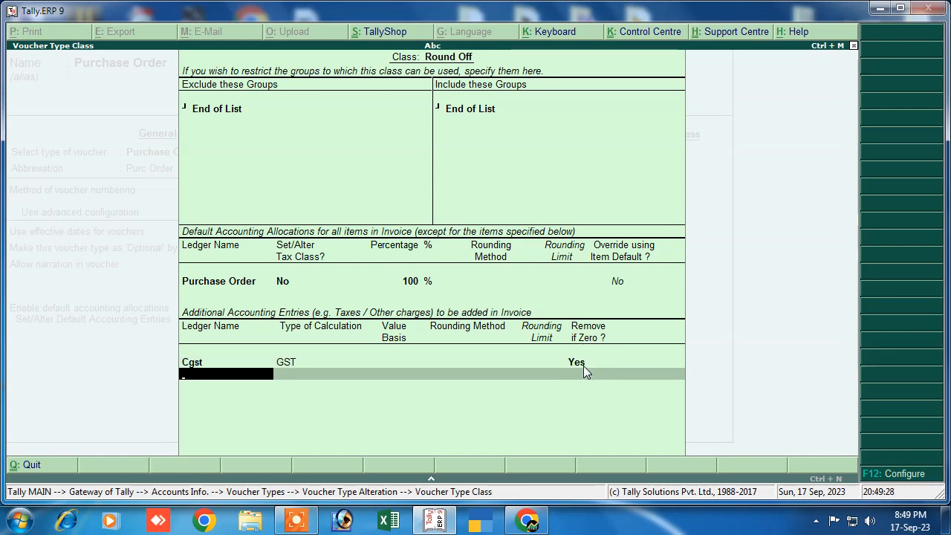
type("S")
key("Return")
key("Return")
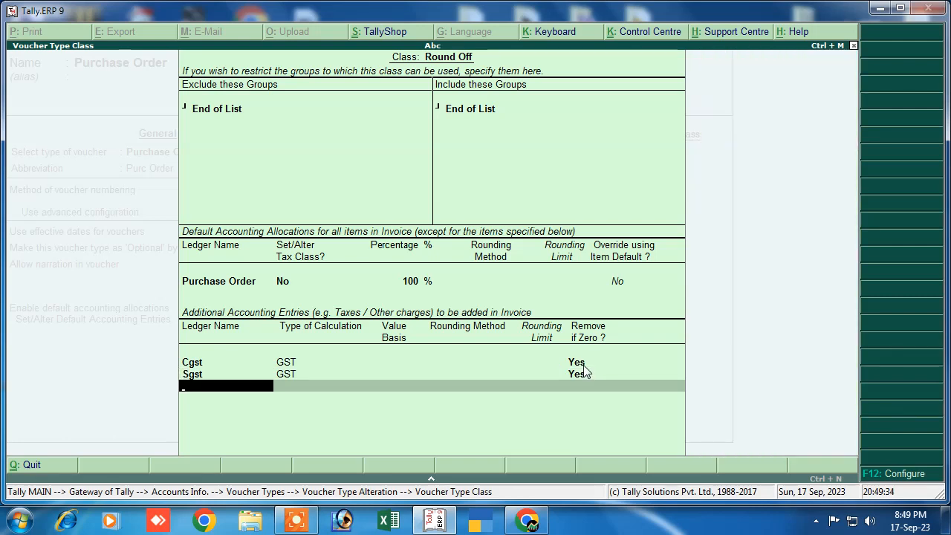
Step: Add the Round Off ledger as an additional entry using As Total Amount Rounding, Normal Rounding with limit 1, and removal if zero
type("R")
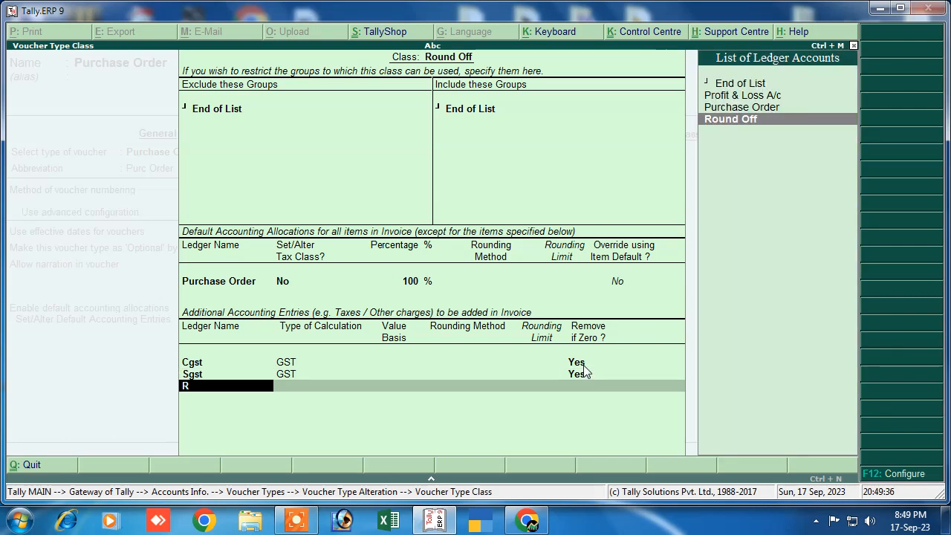
key("Return")
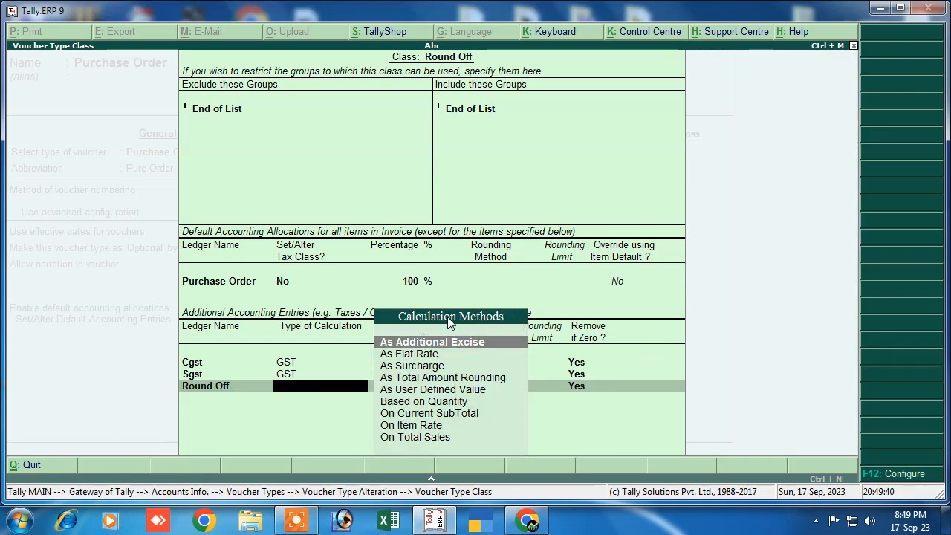
left_click(411, 379)
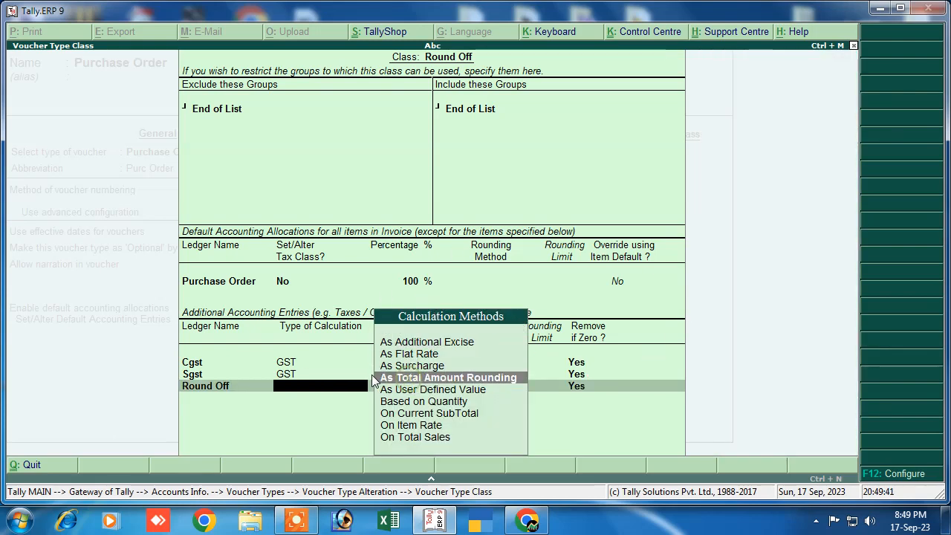
left_click(485, 381)
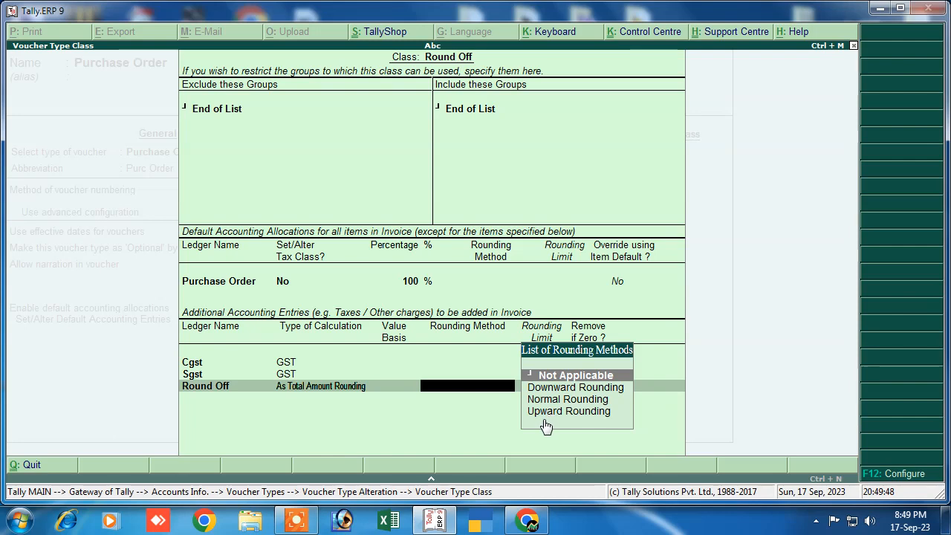
key("Down")
key("Down")
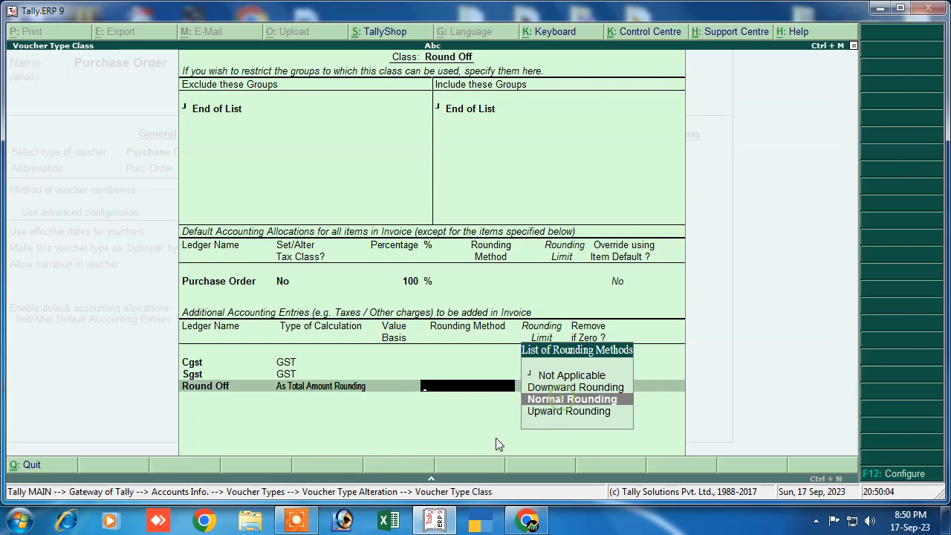
key("Return")
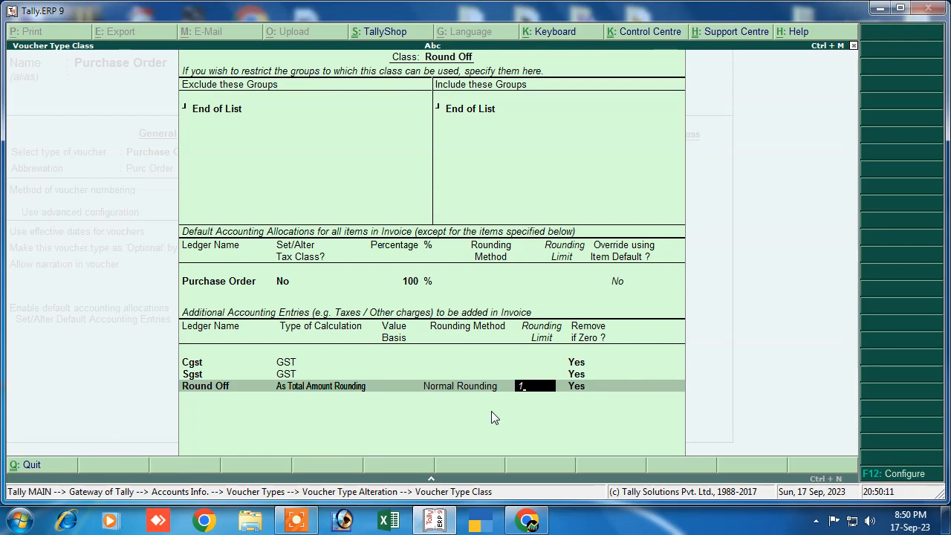
key("Return")
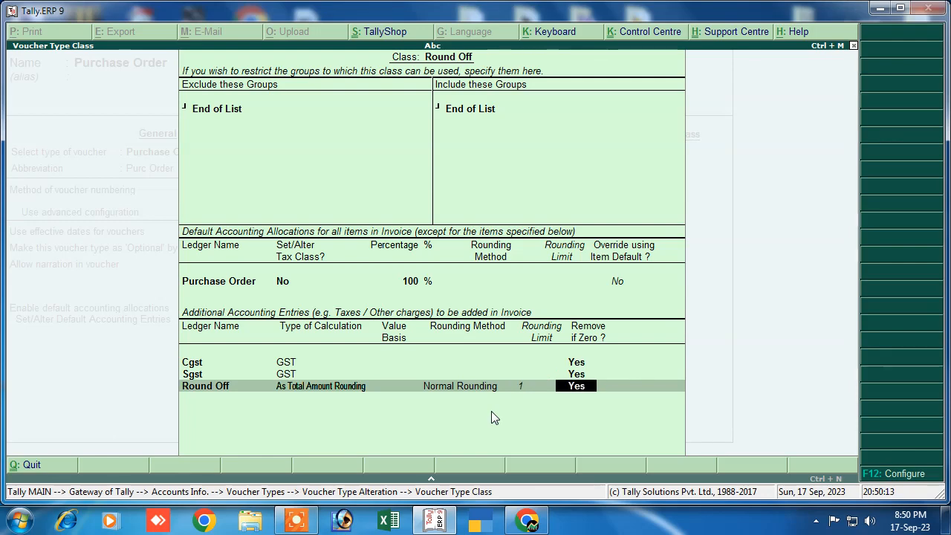
key("Return")
Step: Save the Round Off class and the Purchase Order voucher type, and return to the Gateway of Tally
key("Return")
key("Return")
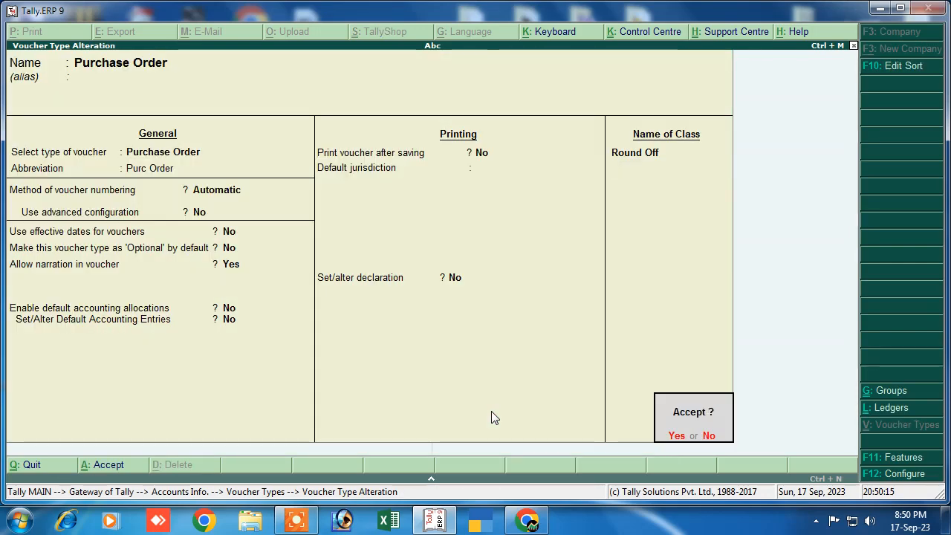
key("Return")
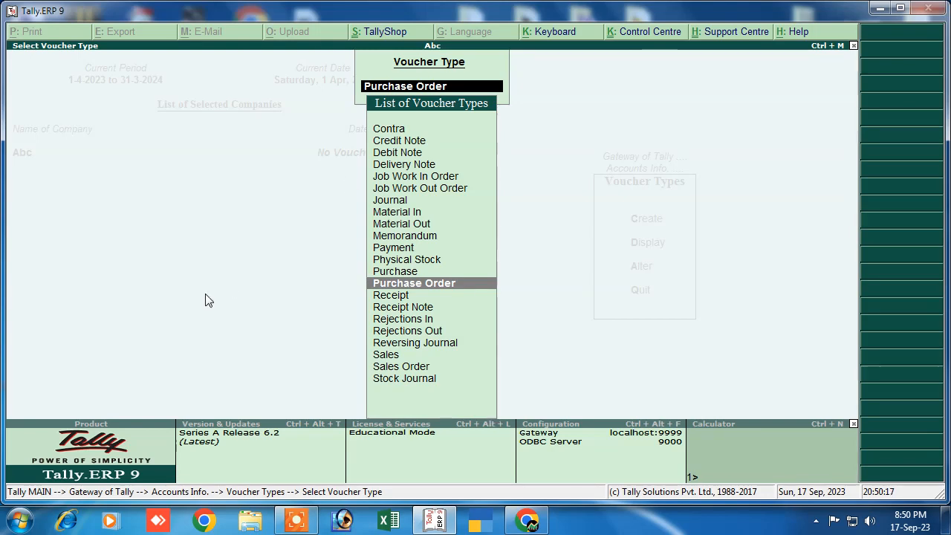
key("Escape")
key("Escape")
key("Escape")
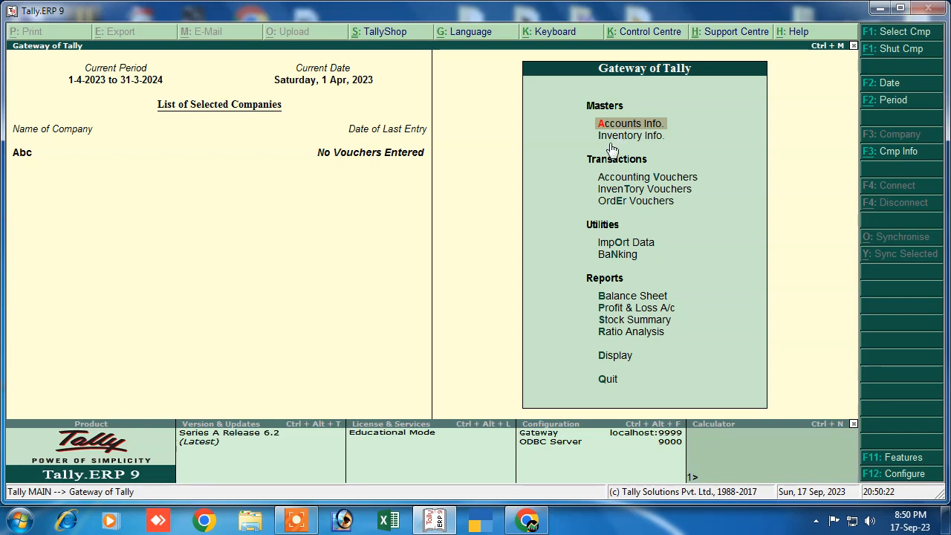
Step: Start a new simple unit of measure with symbol pcs and formal name Piece
key("Down")
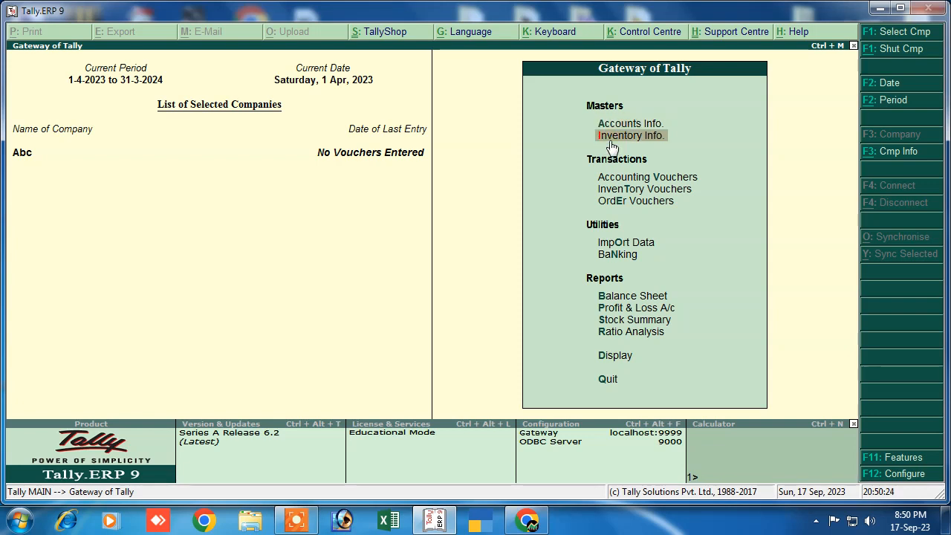
key("Return")
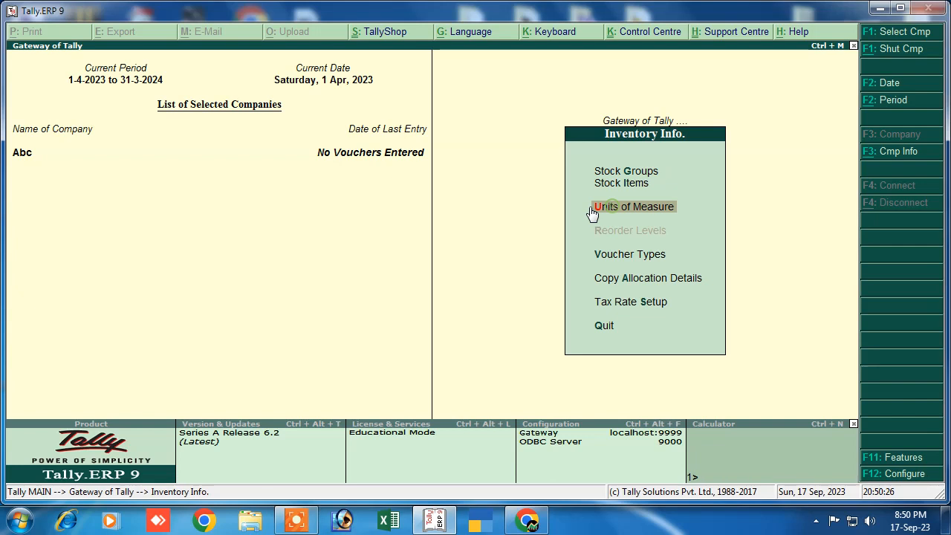
left_click(622, 207)
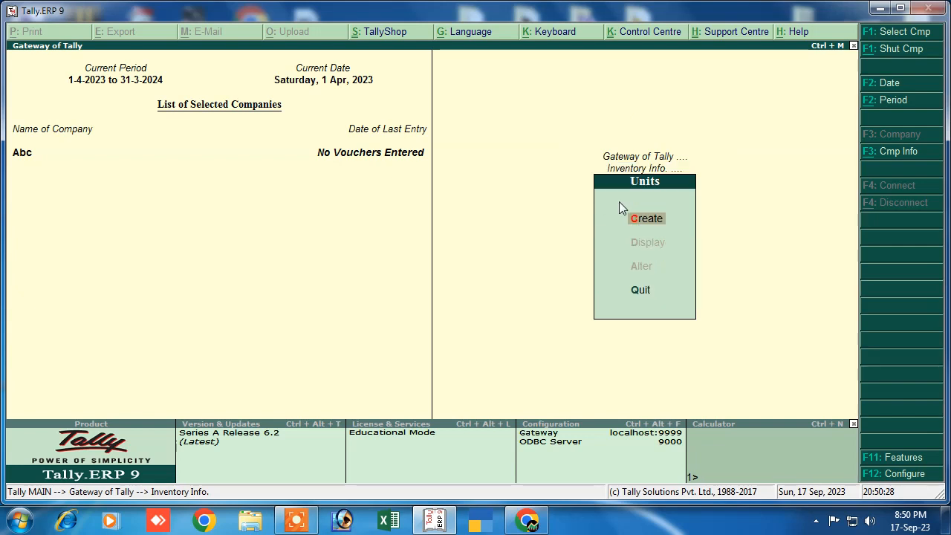
key("Return")
type("pcs")
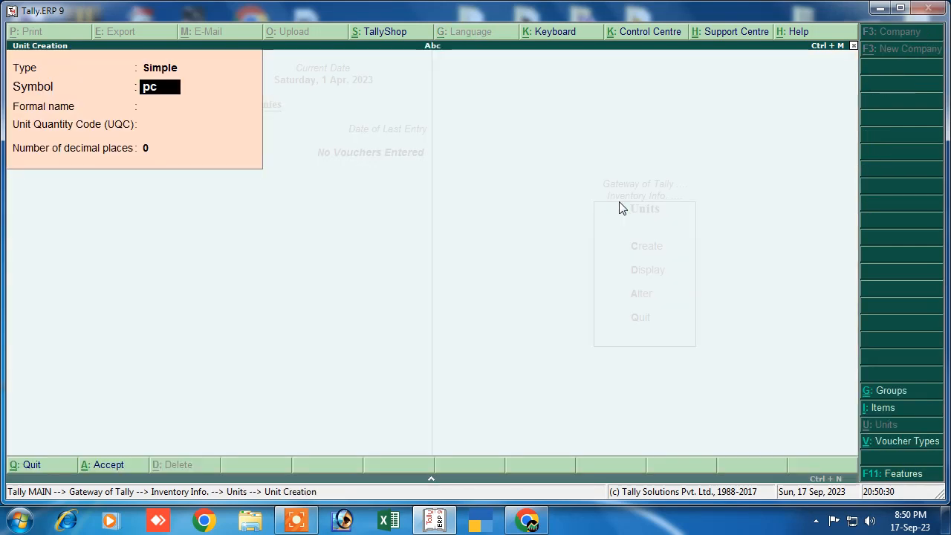
key("Return")
type("Piece")
key("Return")
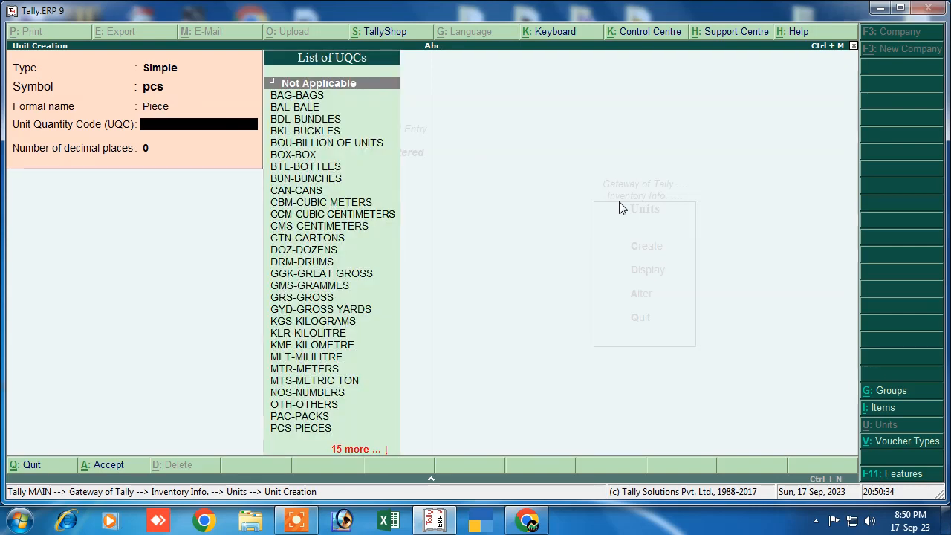
Step: Set the unit quantity code to PCS-PIECES, save the unit with 0 decimal places, and leave unit creation
type("pc")
key("Return")
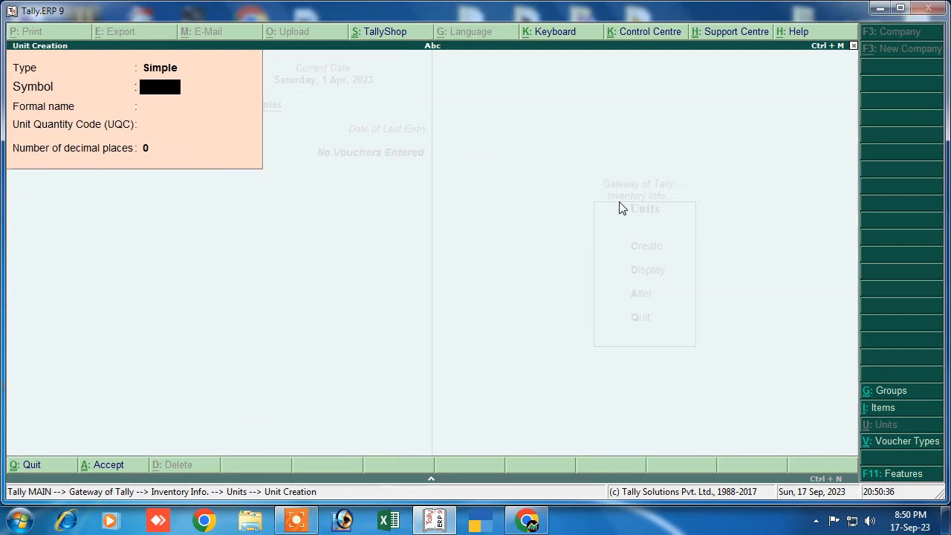
key("Escape")
key("y")
key("Escape")
Step: Start a new single stock group and name it Medicine
key("Up")
key("Up")
key("Return")
key("c")
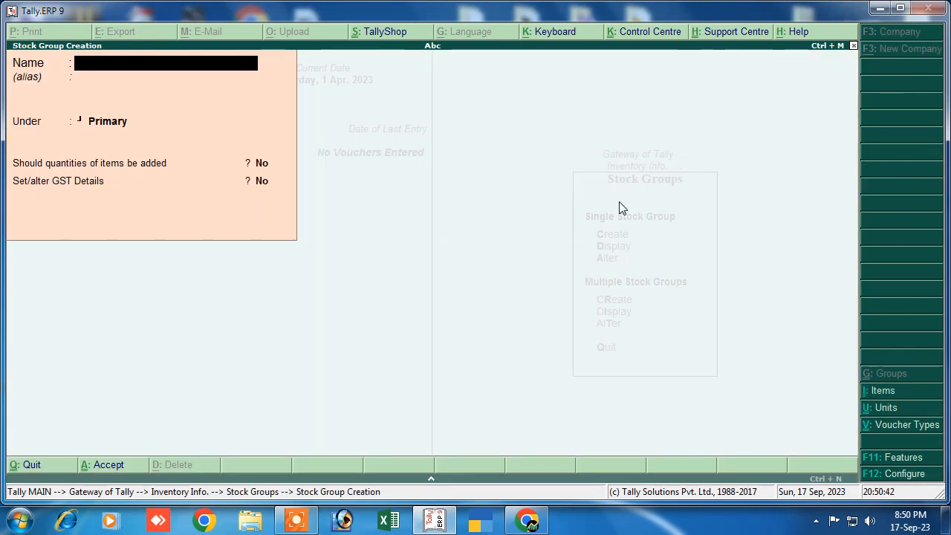
type("Medicine")
key("Return")
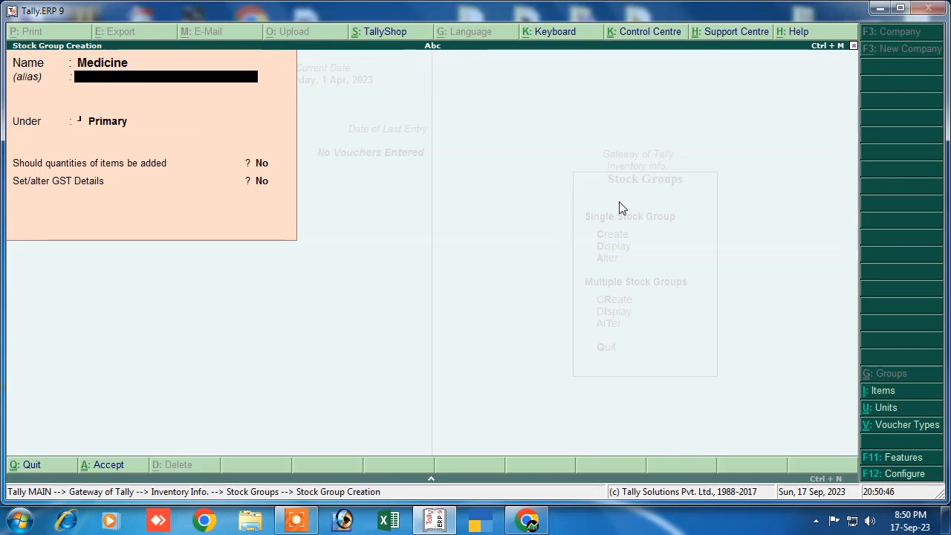
Step: Save the Medicine stock group under Primary with quantity addition and GST details set to No, and leave group creation
key("Return")
key("Return")
key("Return")
key("Return")
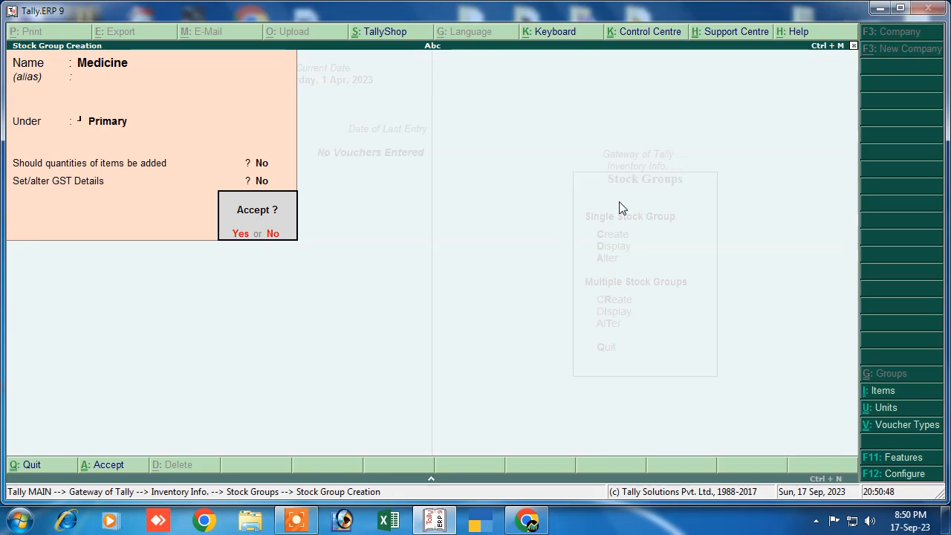
key("Return")
key("Escape")
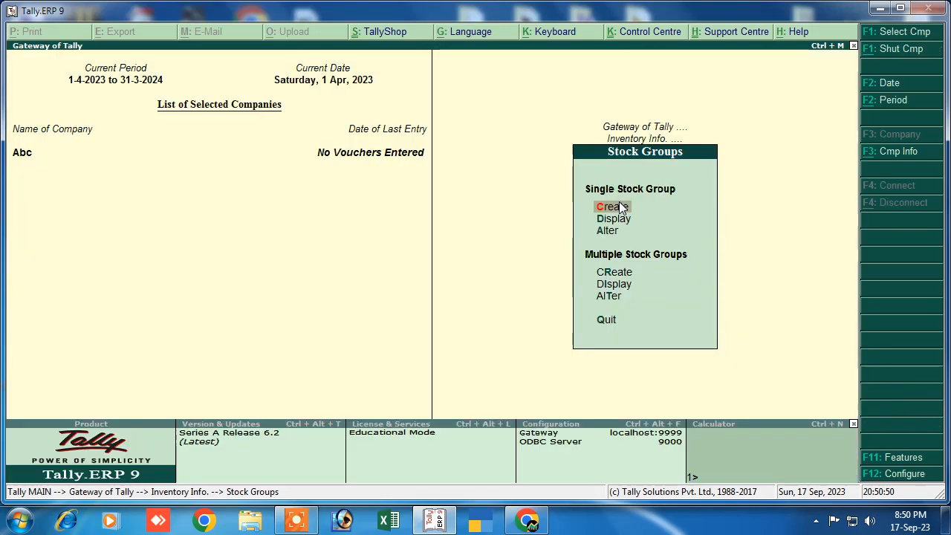
Step: Start a new single stock item named Dollo 650 without an alias
key("Escape")
key("Down")
key("Return")
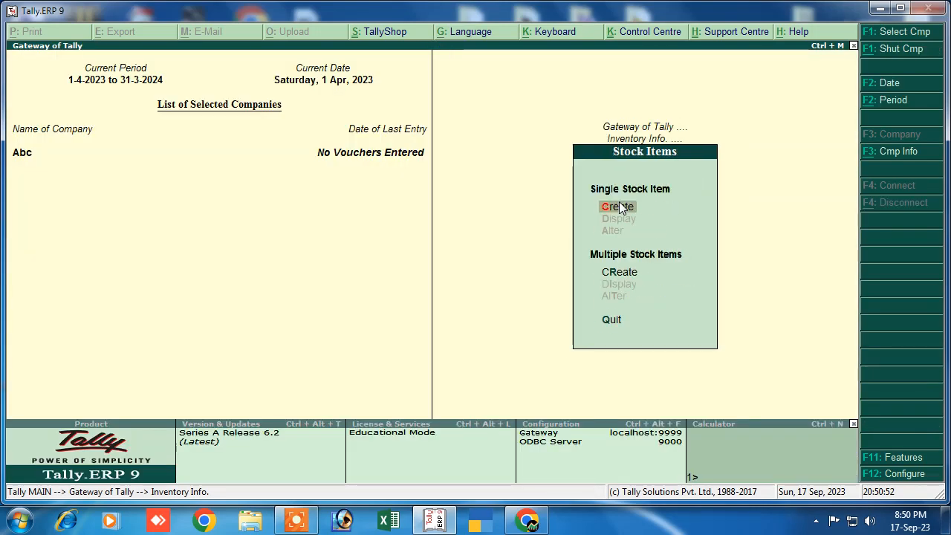
key("Return")
type("Doll")
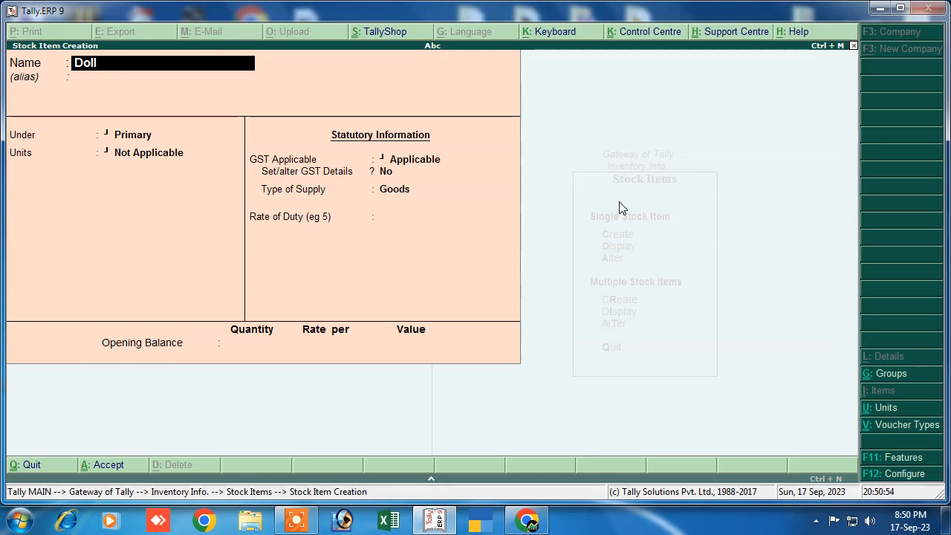
type("o 650")
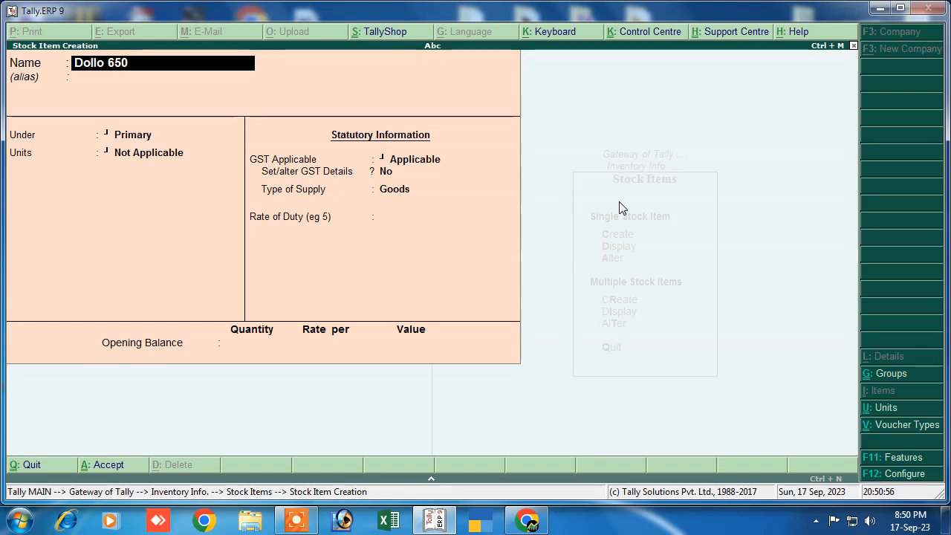
key("Return")
key("Return")
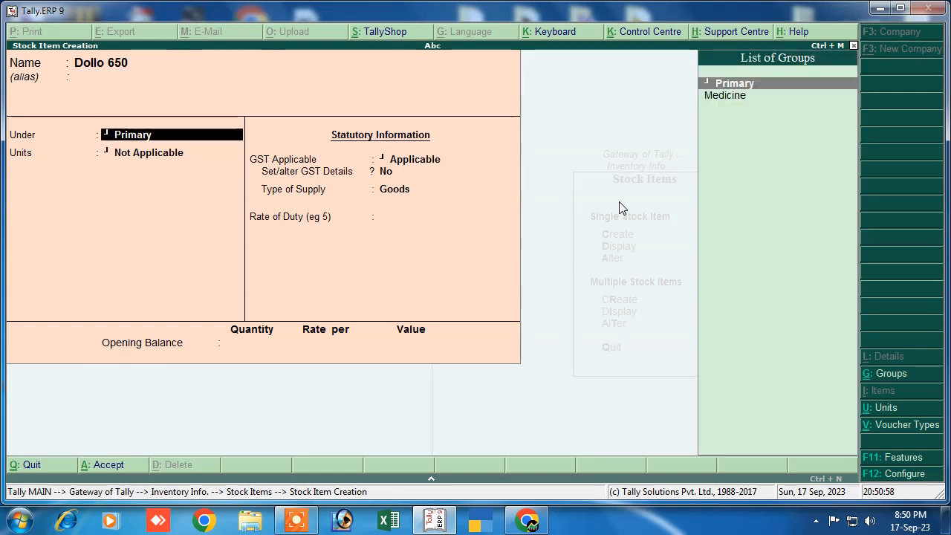
Step: Place the Dollo 650 item under the Medicine group with unit pcs and no standard rates
key("Down")
key("Return")
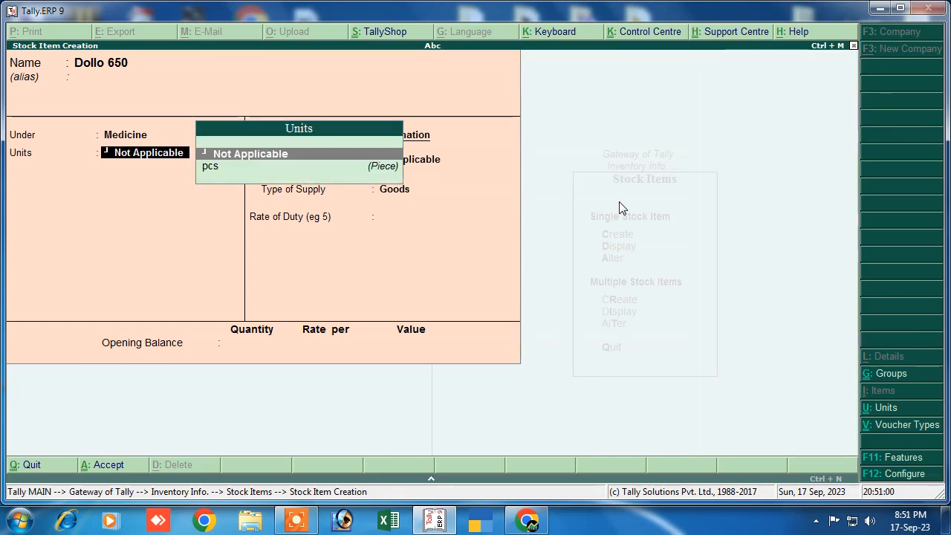
key("Down")
key("Return")
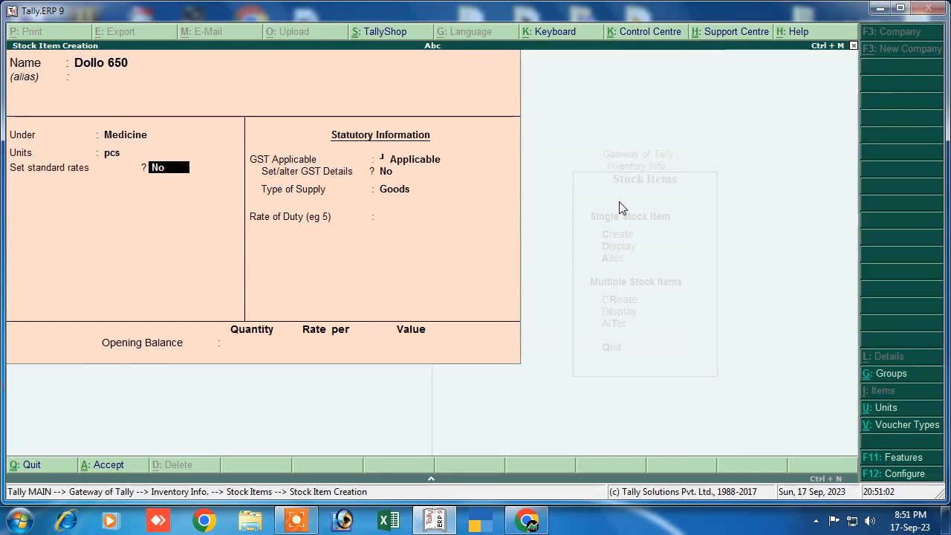
key("Return")
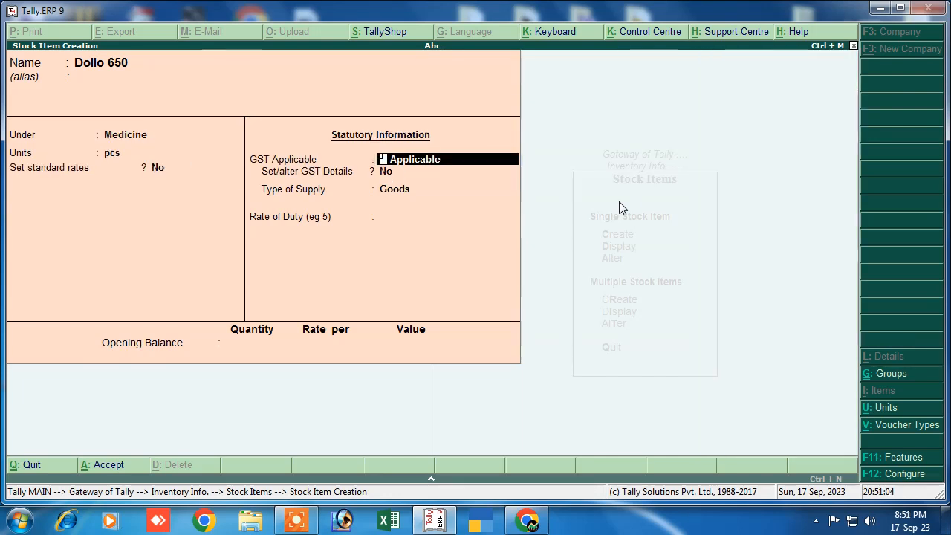
Step: Make GST applicable to Dollo 650 and enter its GST details with description Goods, HSN/SAC 8547 and non-GST goods No
key("Return")
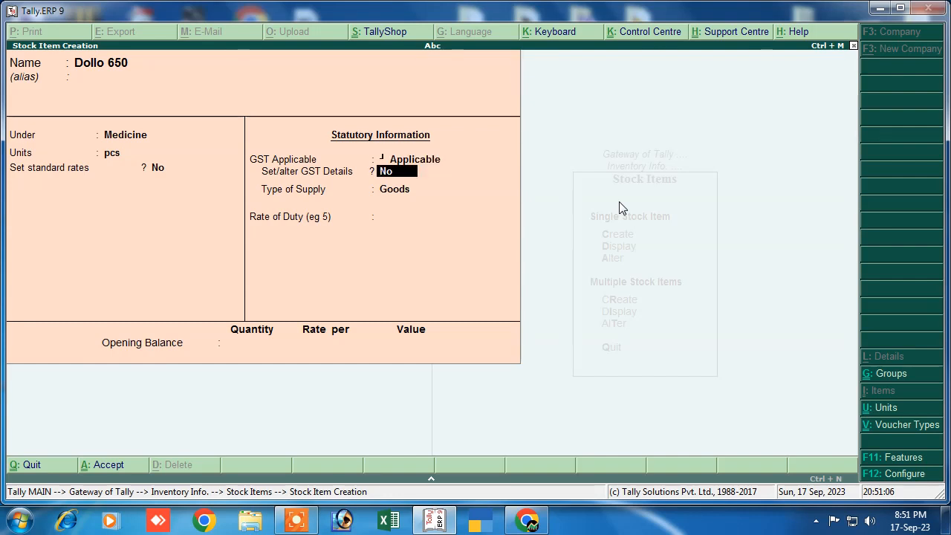
key("y")
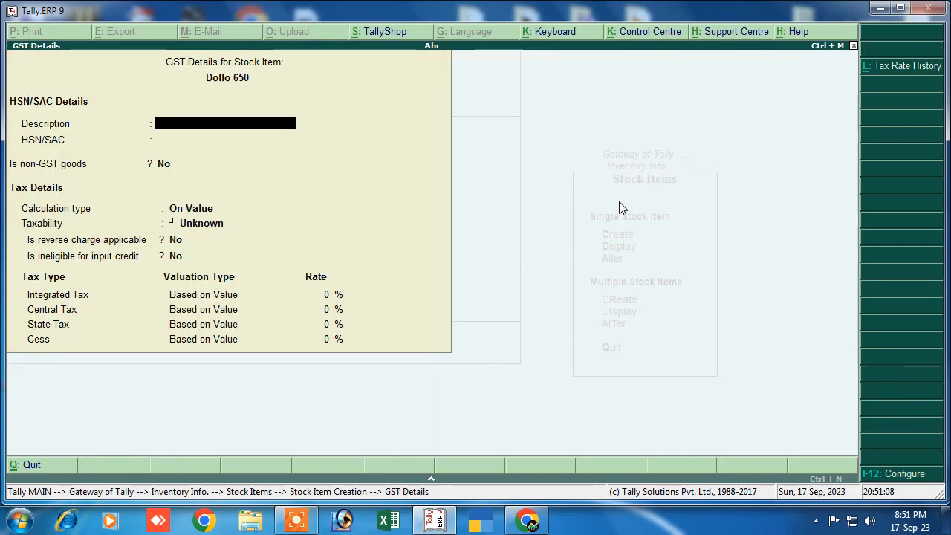
type("Goods")
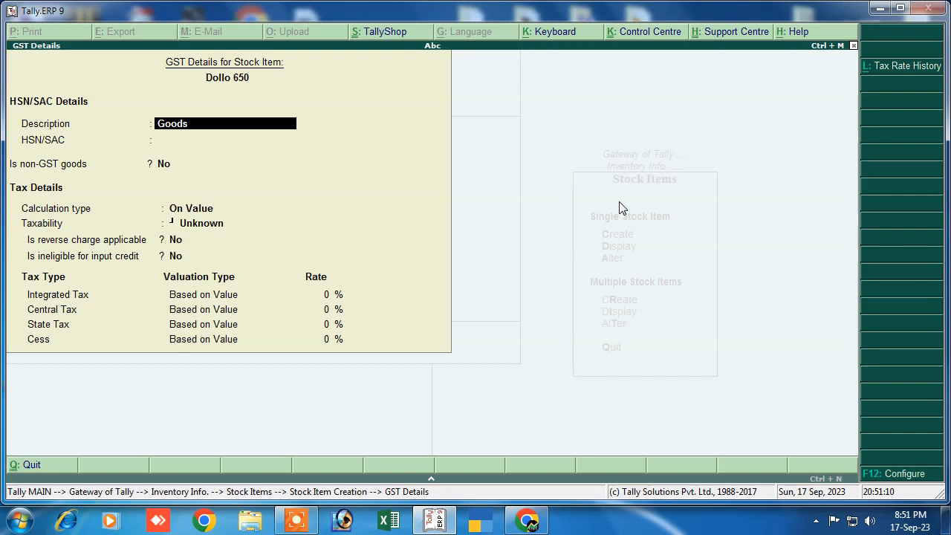
key("Return")
type("8547")
key("Return")
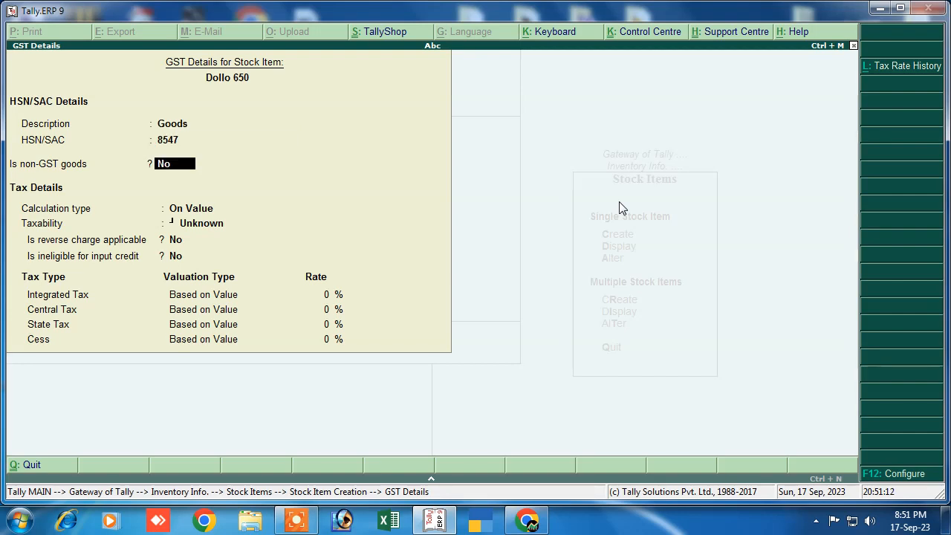
key("Return")
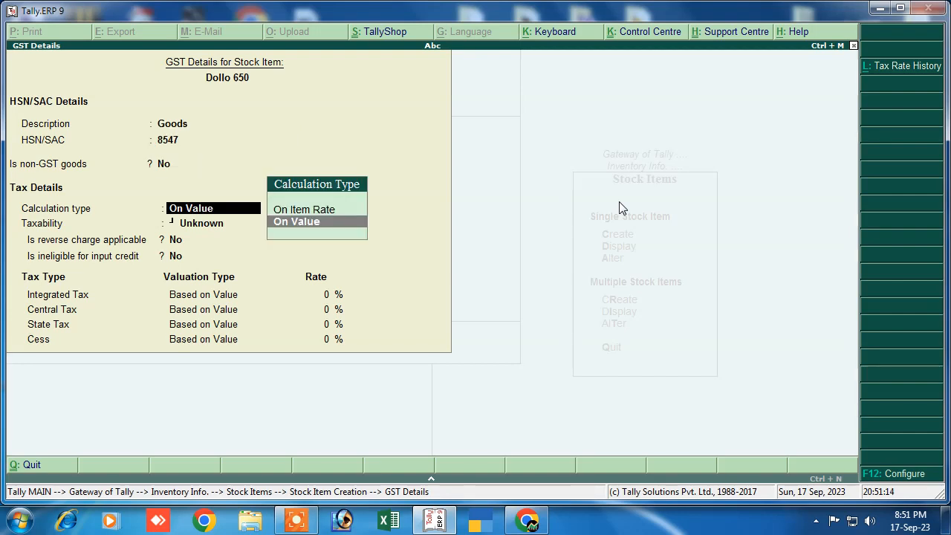
Step: Set the Dollo 650 tax calculation to On Value and taxability to Taxable, with reverse charge and input credit ineligibility No
key("Return")
key("Down")
key("Down")
key("Down")
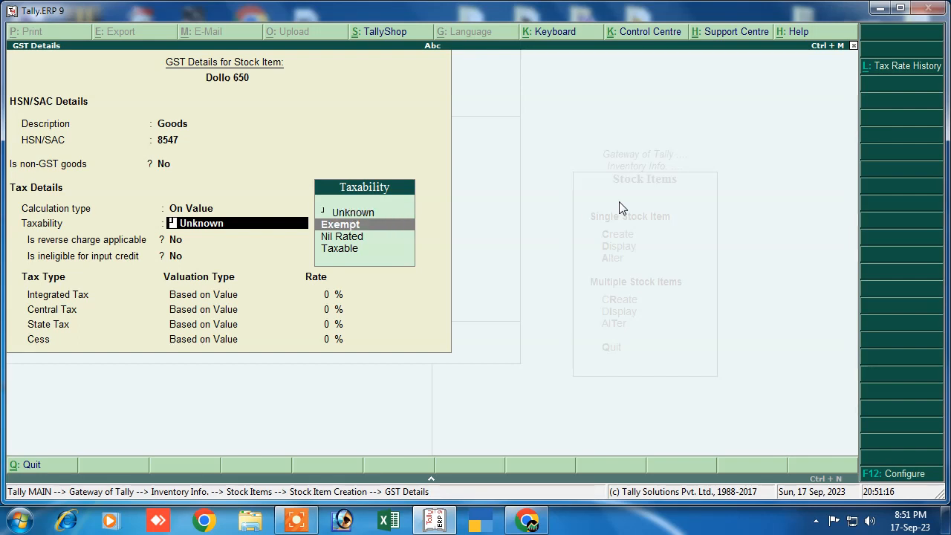
key("Return")
key("Return")
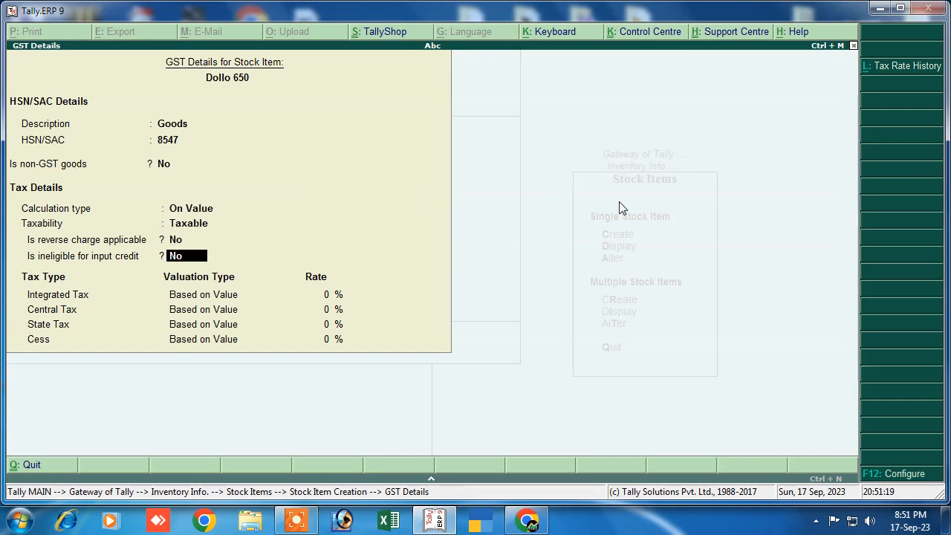
key("Return")
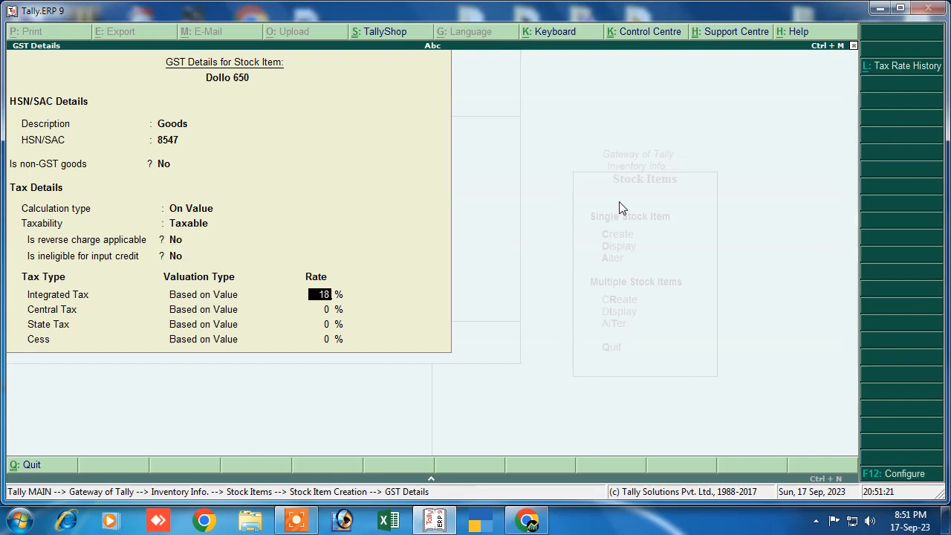
Step: Set the integrated tax rate to 18% with 0% cess, and save Dollo 650 with supply type Goods
key("Return")
key("Return")
key("Return")
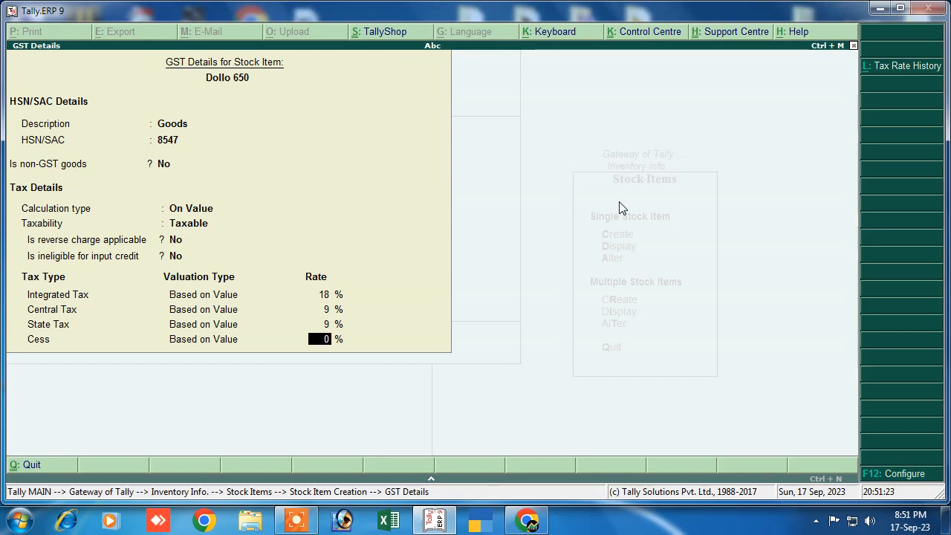
key("Return")
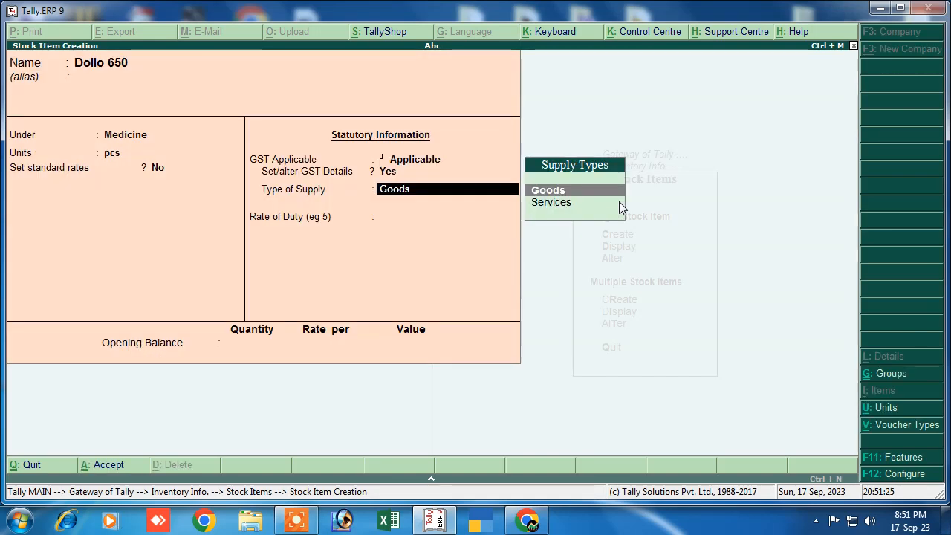
key("Return")
key("Return")
key("Return")
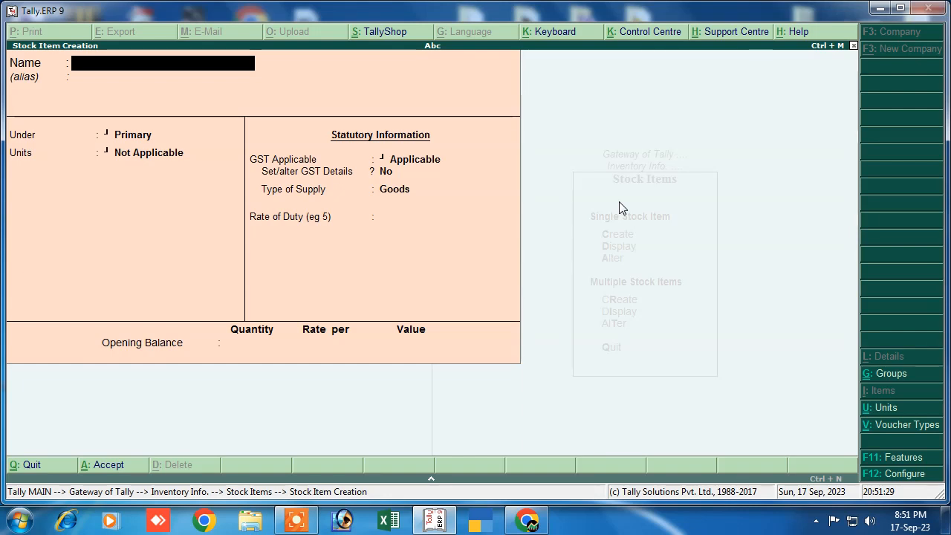
Step: Start a stock item named Nice under the Medicine group with unit pcs and no standard rates
type("Nice")
key("Return")
key("Return")
key("Down")
key("Return")
key("Return")
key("Return")
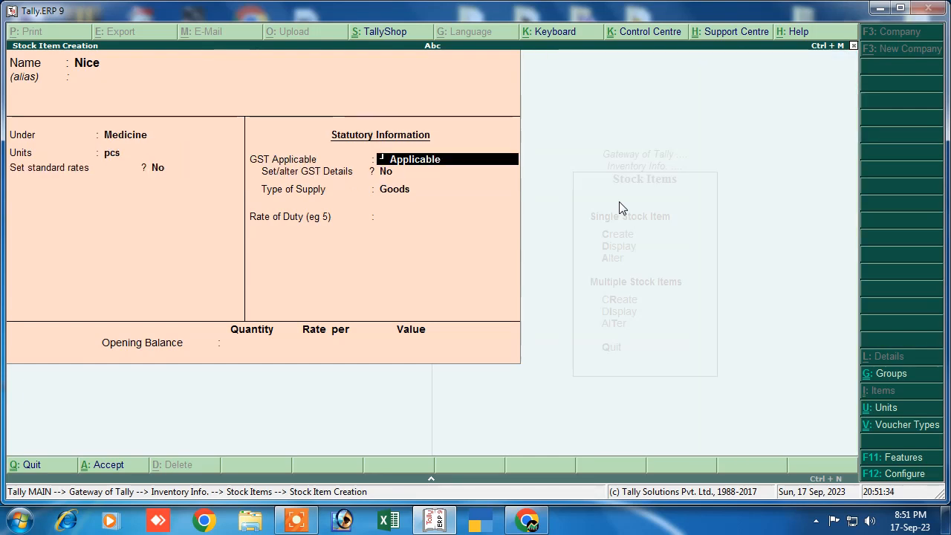
key("BackSpace")
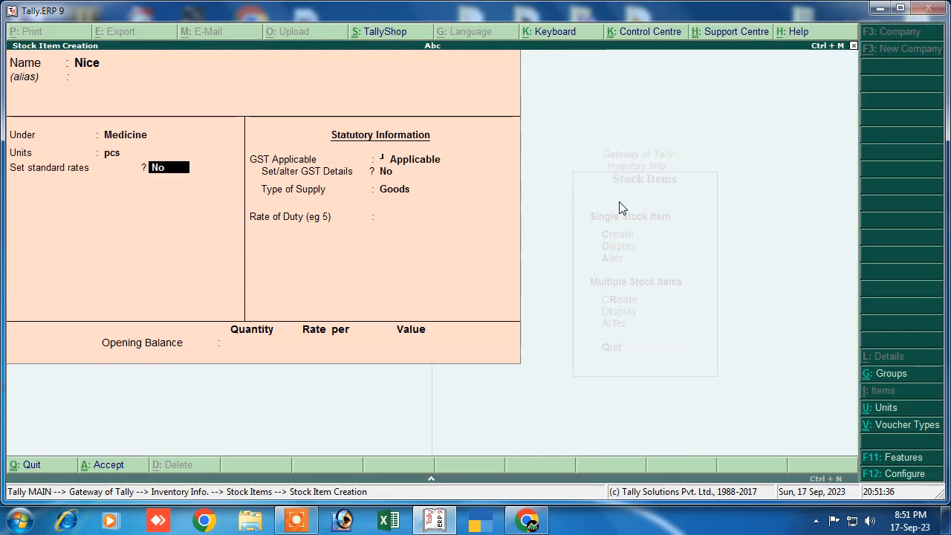
key("Return")
key("Return")
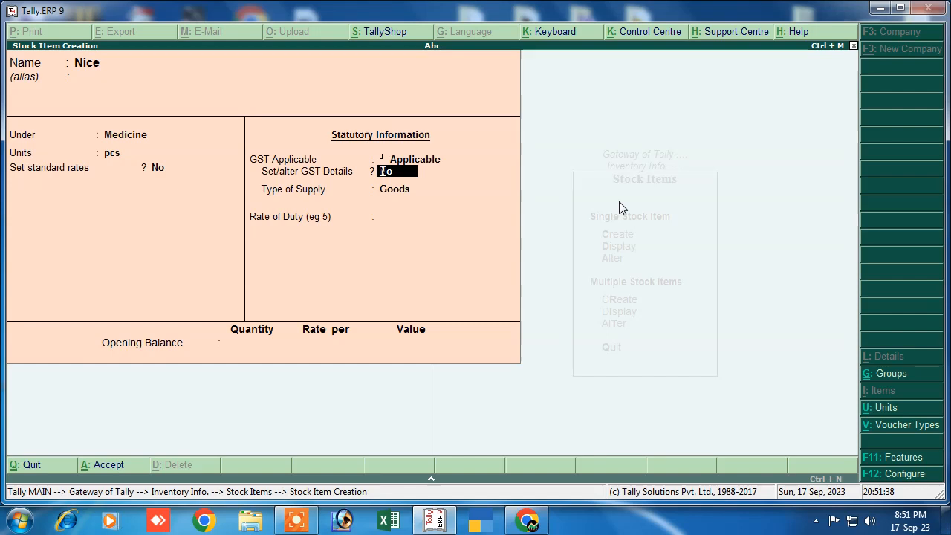
Step: Make GST applicable to Nice and enter its GST details with description Goods, HSN/SAC 5478 and non-GST goods No
key("y")
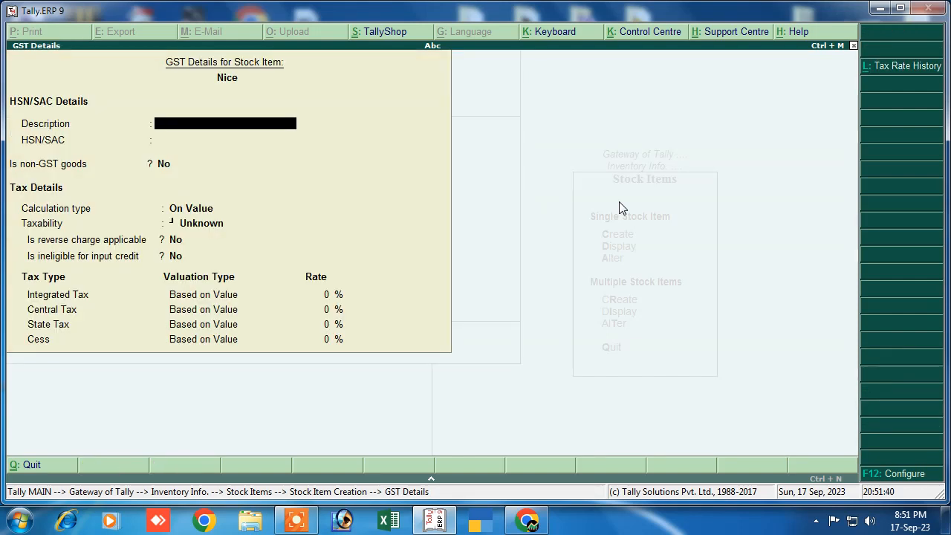
type("Goods")
key("Return")
type("5478")
key("Return")
key("Return")
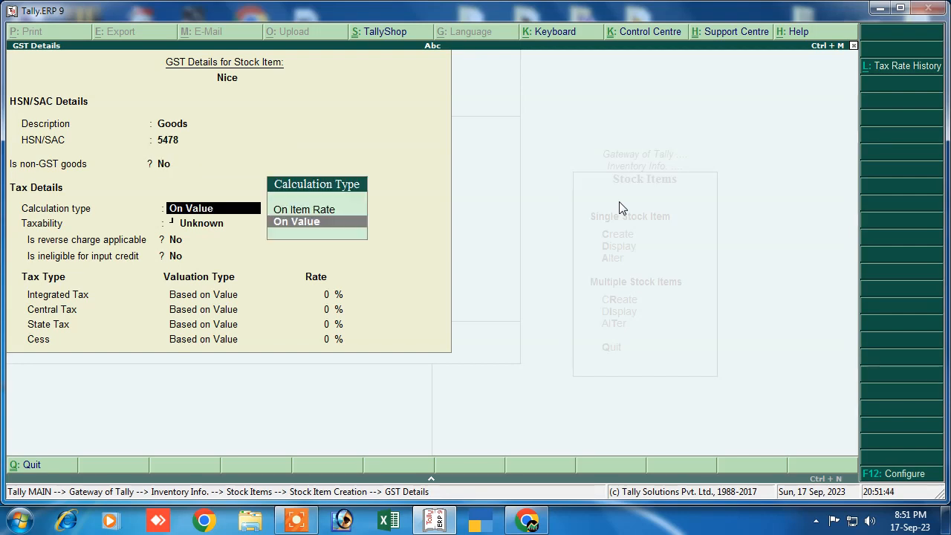
Step: Set the Nice item's tax calculation to On Value and taxability to Taxable, and complete its tax rate details
key("Return")
key("Down")
key("Down")
key("Down")
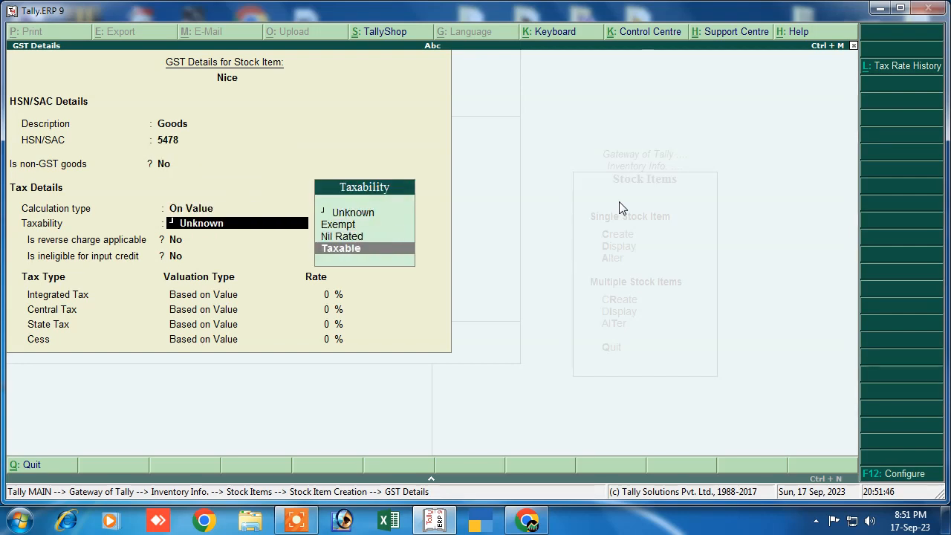
key("Return")
key("Return")
key("Return")
key("Return")
key("Return")
key("Return")
key("Return")
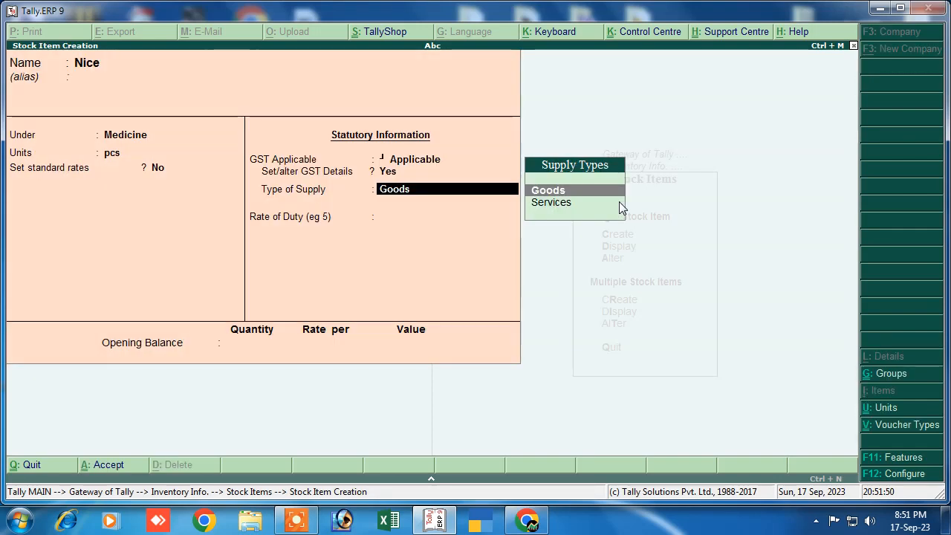
Step: Save the Nice stock item with supply type Goods and return to the Gateway of Tally
key("Return")
key("Return")
key("Return")
key("Return")
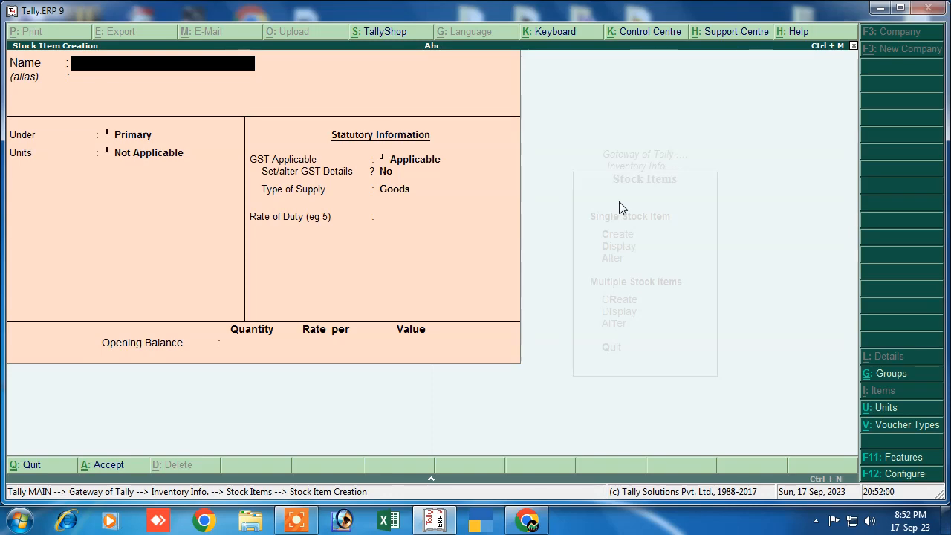
key("Escape")
key("Escape")
key("Escape")
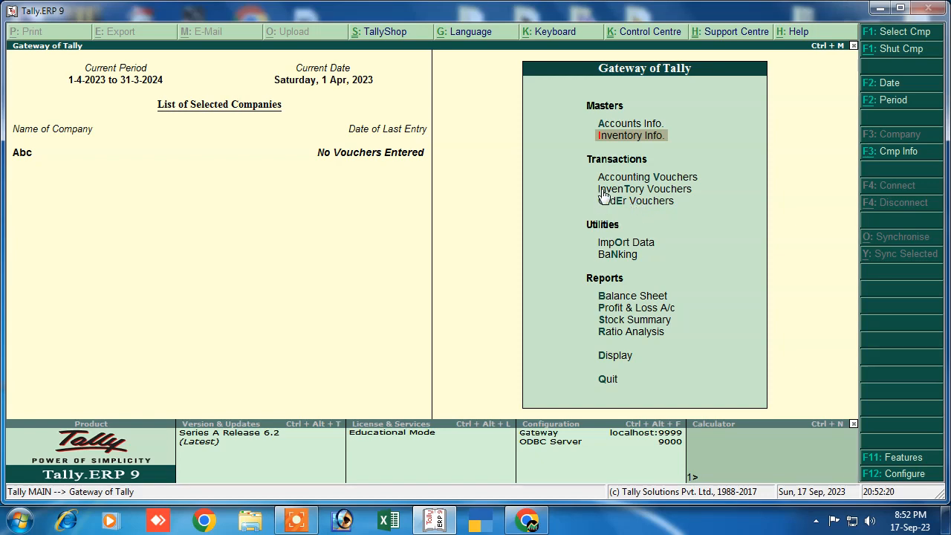
left_click(625, 181)
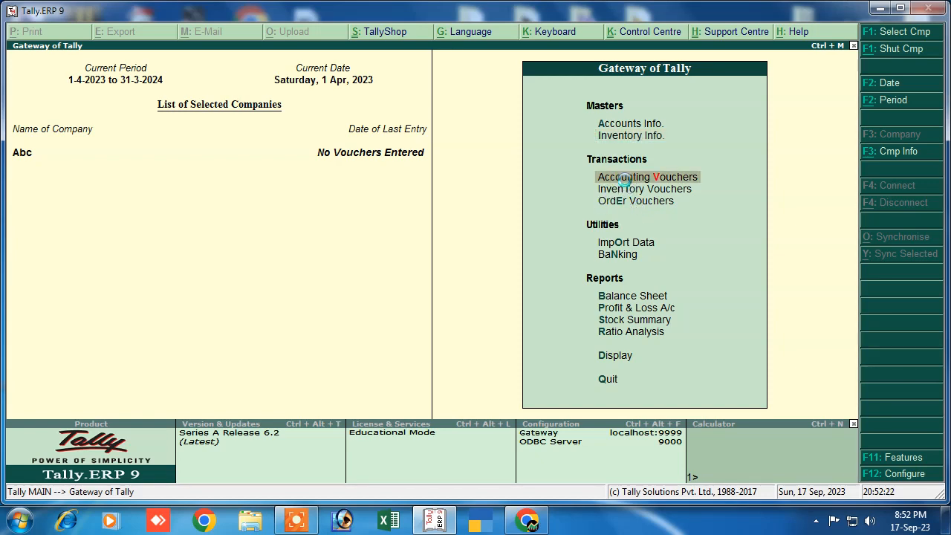
left_click(629, 185)
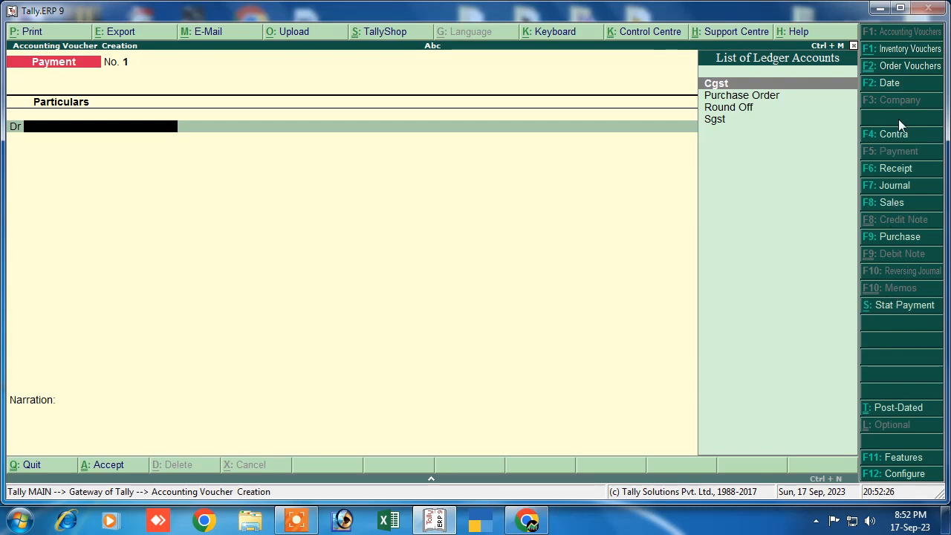
left_click(894, 67)
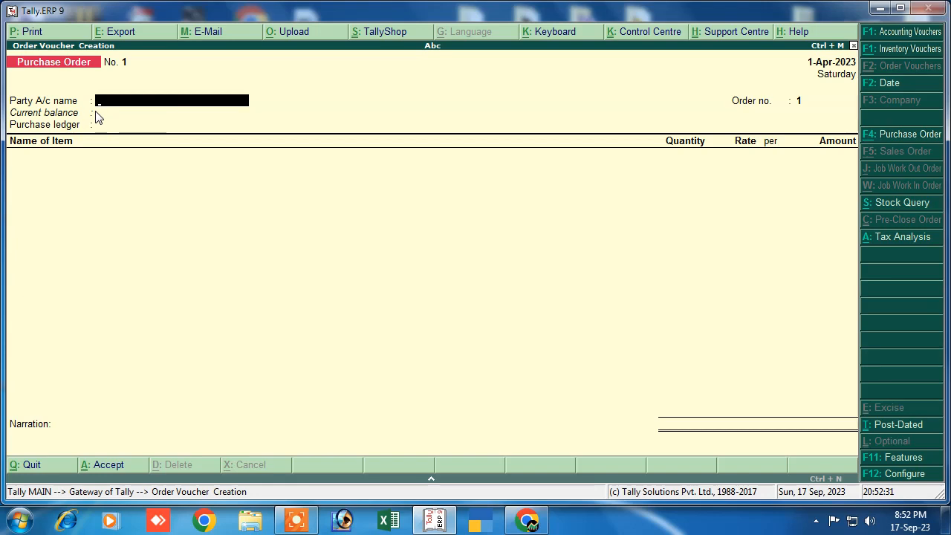
key("Escape")
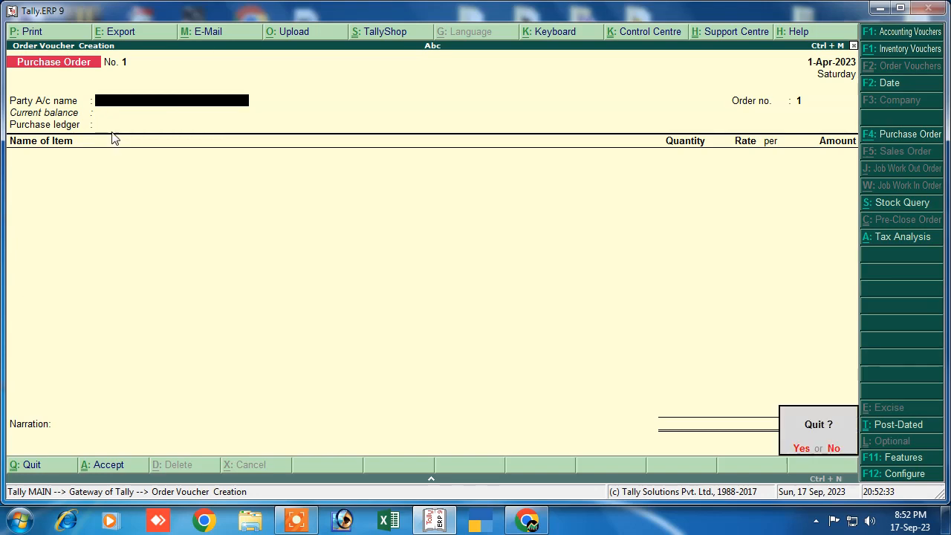
key("Return")
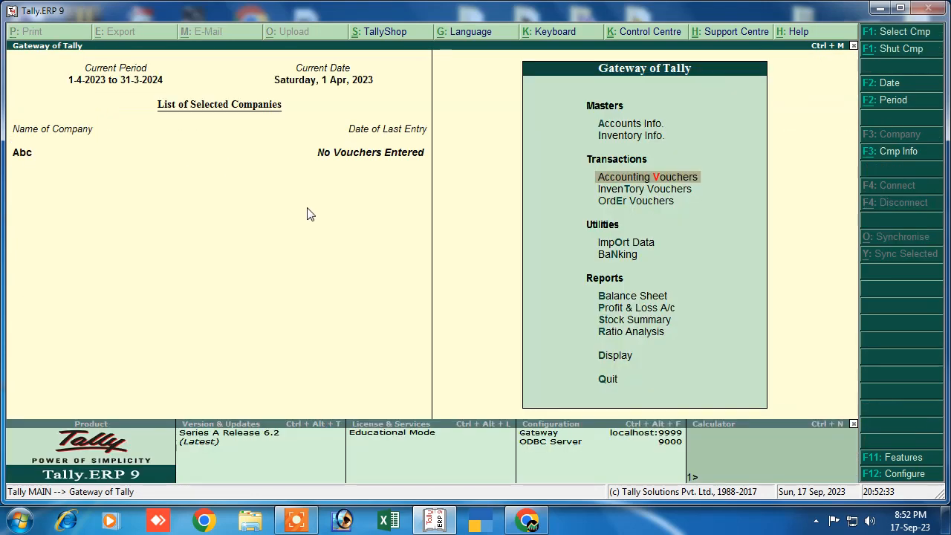
Step: Start a new purchase order voucher using the Round Off voucher class
left_click(624, 178)
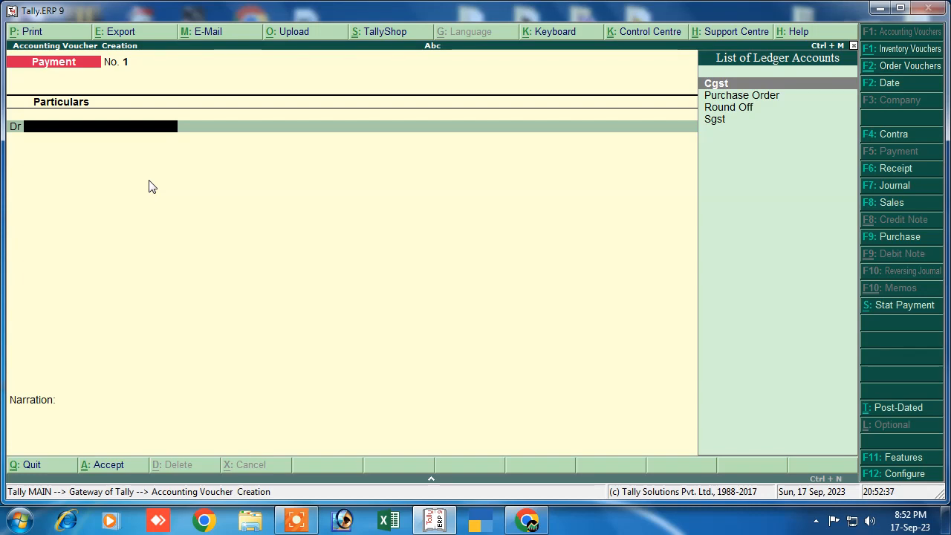
key("alt+F4")
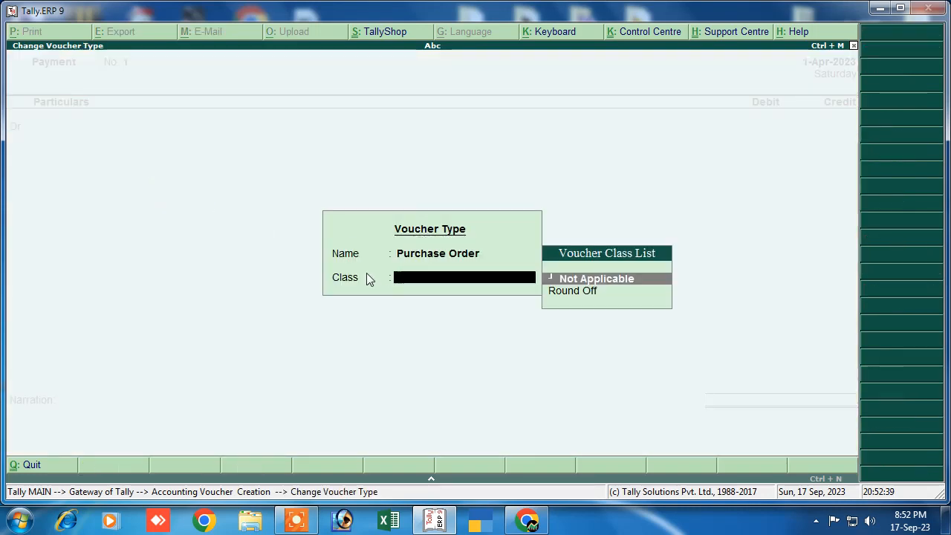
left_click(570, 294)
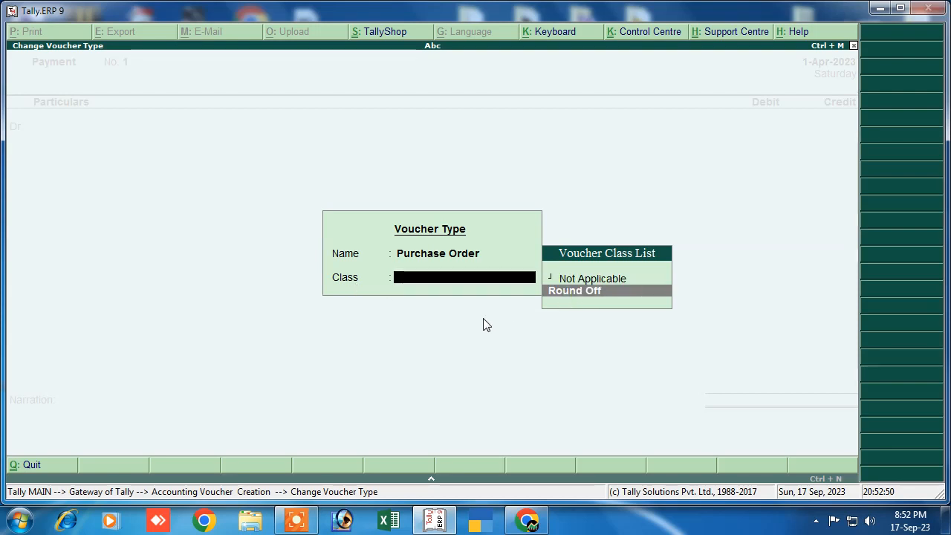
key("Return")
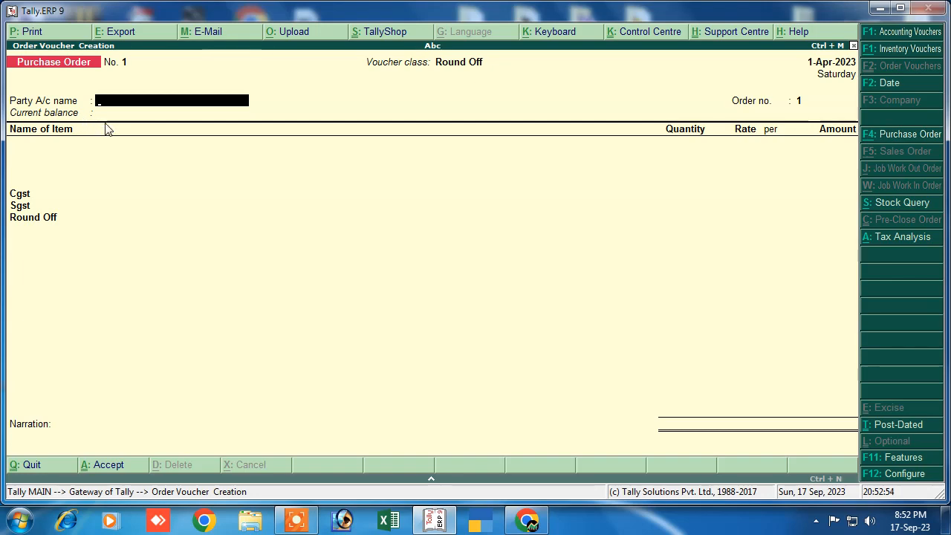
Step: Set the purchase order's party account to Cash and enter the order number
key("Return")
key("Return")
key("Return")
key("Return")
key("Return")
key("Return")
key("Return")
key("Return")
key("Return")
key("Return")
key("Return")
key("Return")
key("Return")
key("Return")
key("Return")
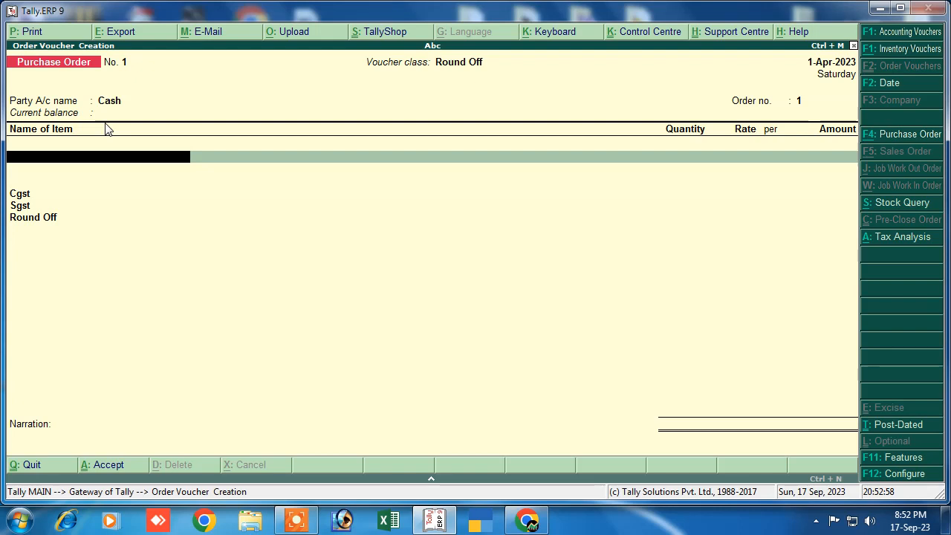
left_click(799, 103)
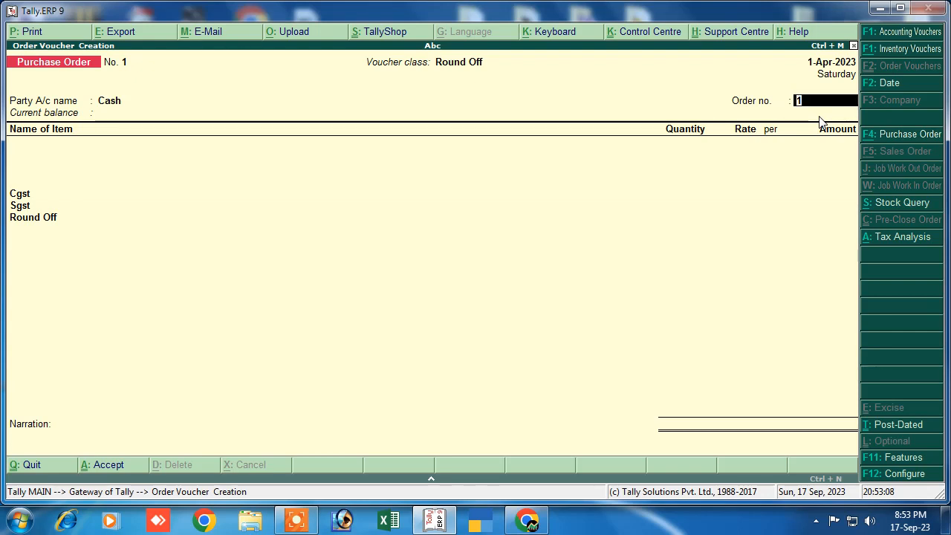
key("Return")
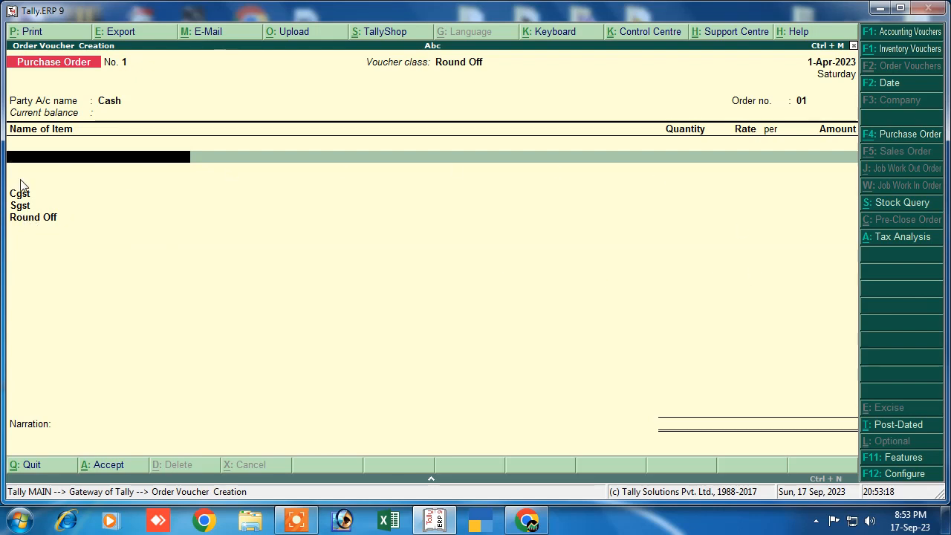
Step: Add the item Dollo 650 to the order, due 1-Apr-2023, with quantity 1,201 pcs at a rate of 5.31
type("D")
key("Return")
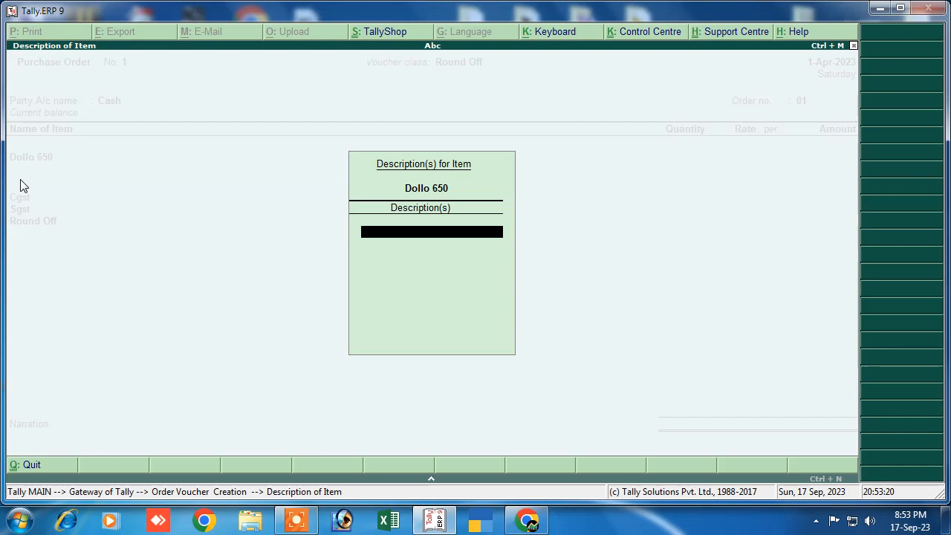
key("Return")
key("Return")
type("120")
key("Return")
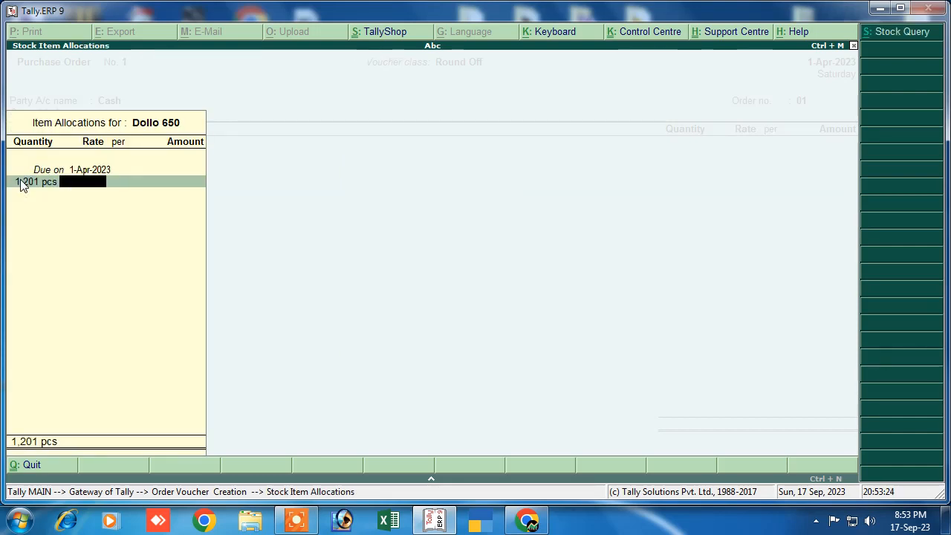
type("5.")
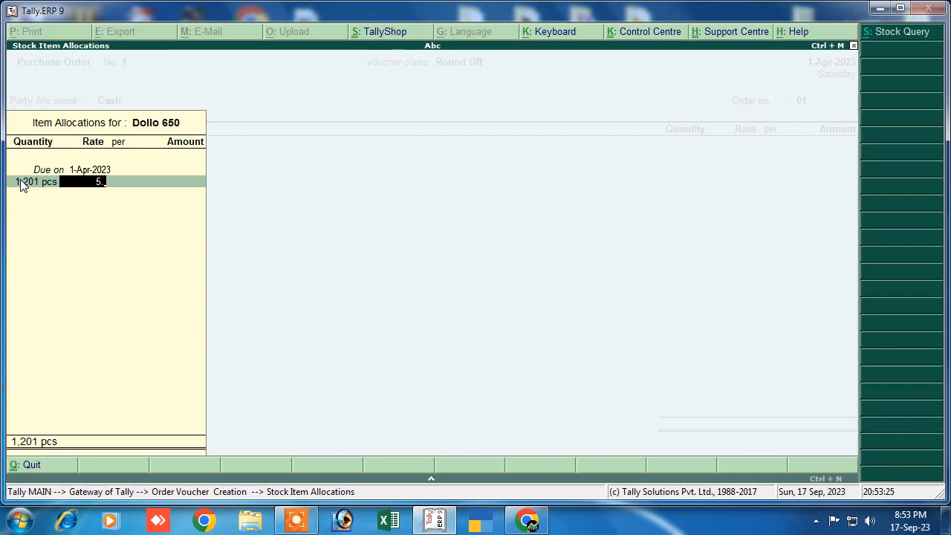
type("31")
key("Return")
key("Return")
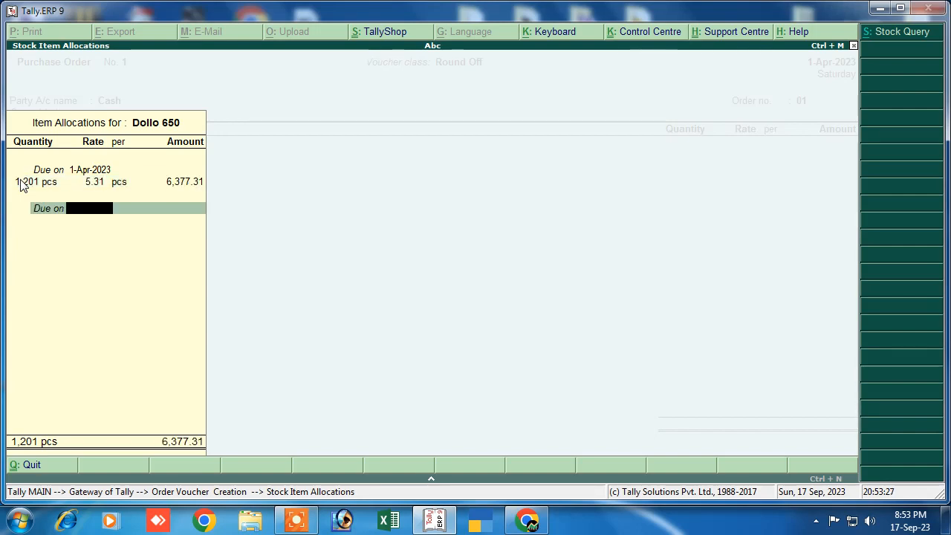
key("Return")
Step: Add the item Nice to the order, due 1-Apr-2023, with quantity 125 pcs at a rate of 3.33
key("Return")
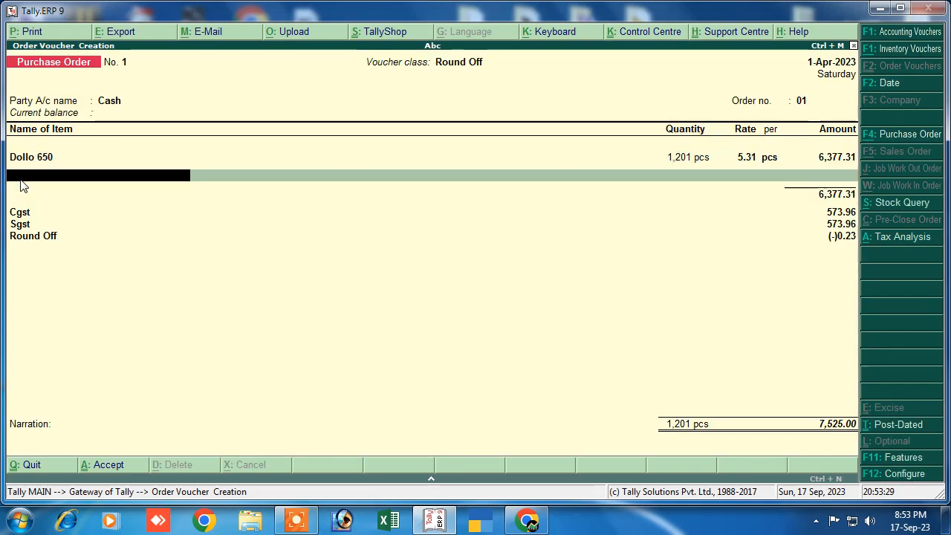
type("N")
key("Return")
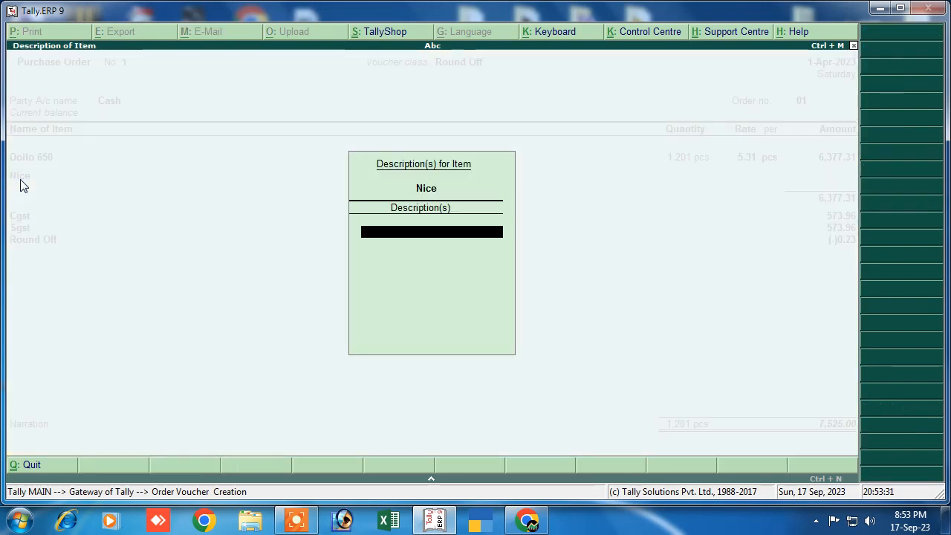
key("Return")
key("Return")
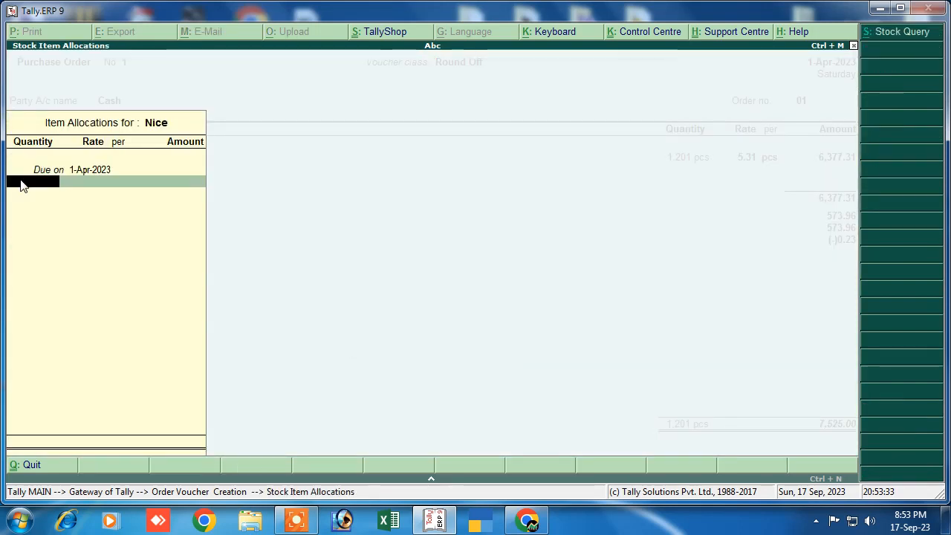
type("125")
key("Return")
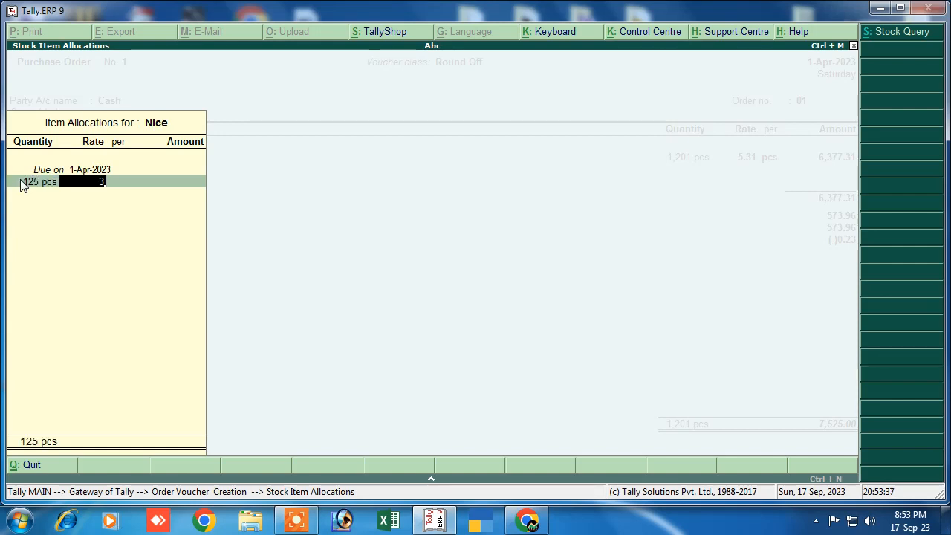
key("Return")
key("Return")
key("Return")
key("Return")
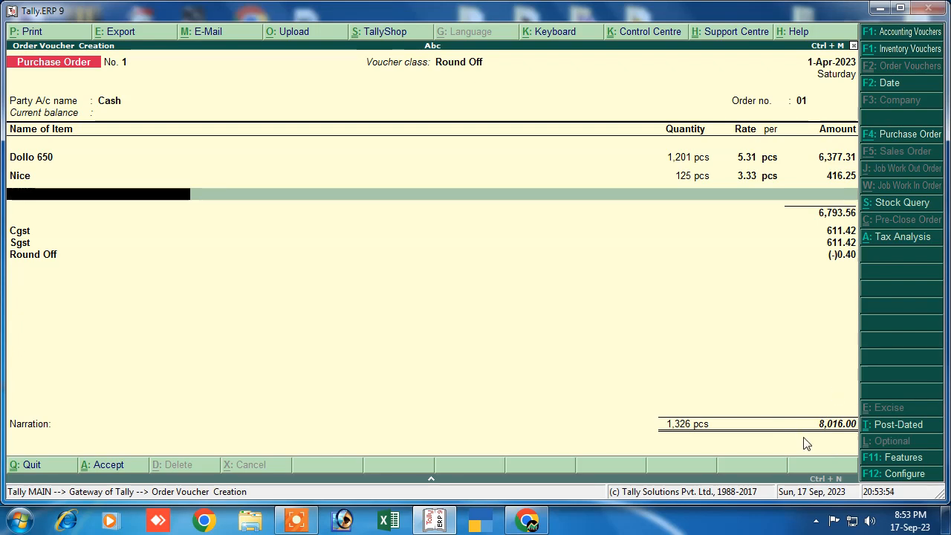
Step: Enter the narration "being purchase order", save the purchase order and return to the Gateway of Tally
key("Return")
type("being pu")
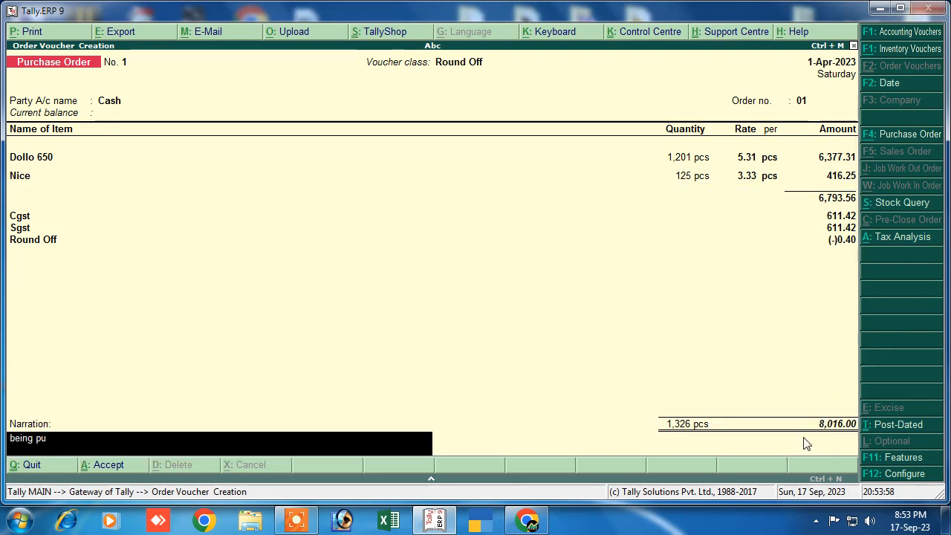
type("irchase r")
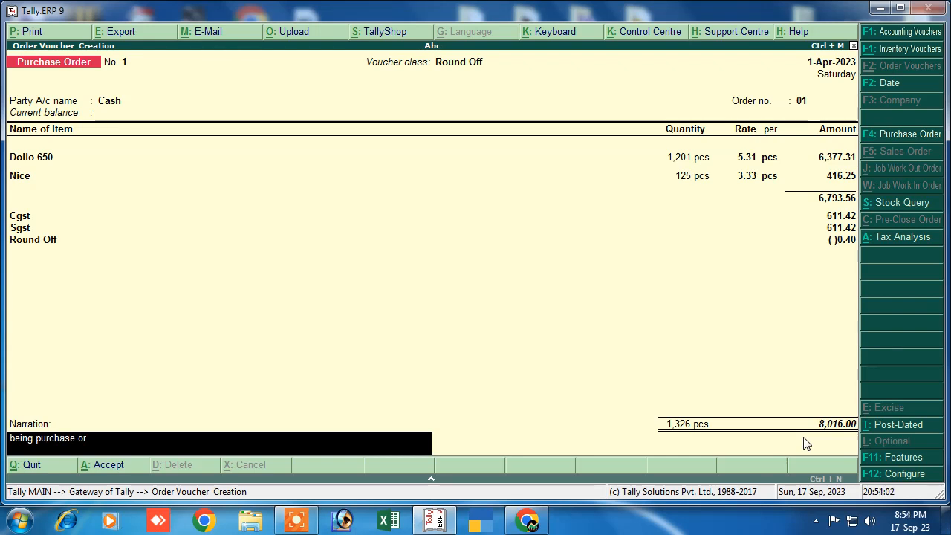
key("Return")
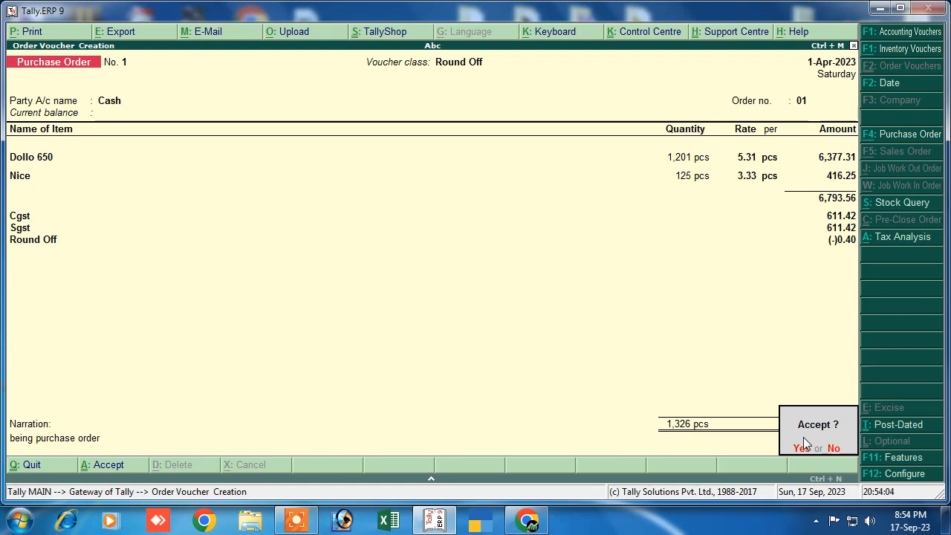
key("Return")
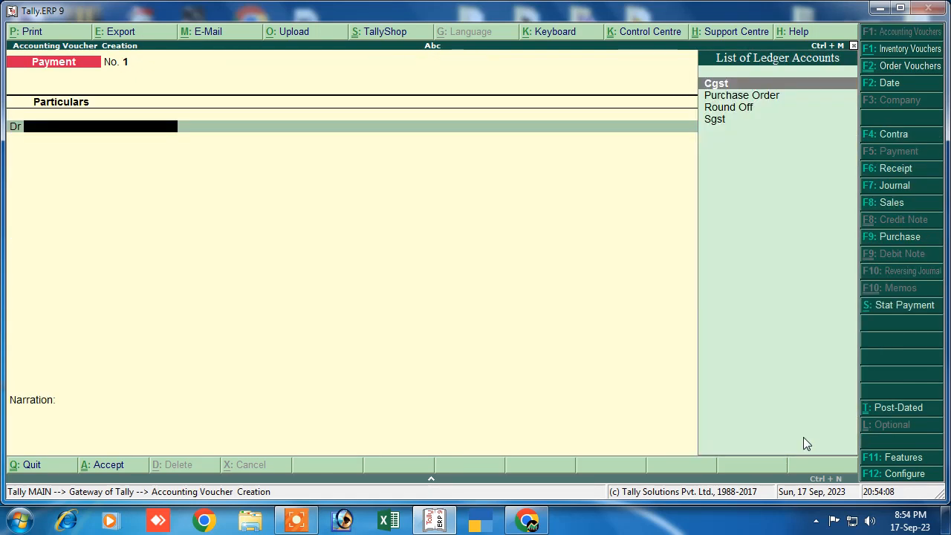
key("Escape")
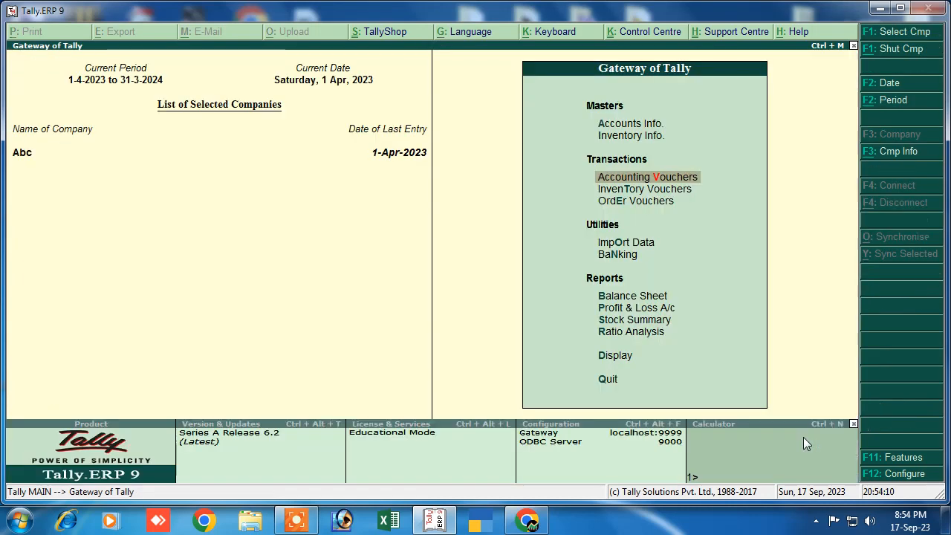
Step: Review the saved purchase order from the Day Book and return to the Gateway of Tally without altering it
key("Down")
key("Down")
key("Down")
key("Down")
key("Down")
key("Down")
key("Down")
key("Down")
key("Down")
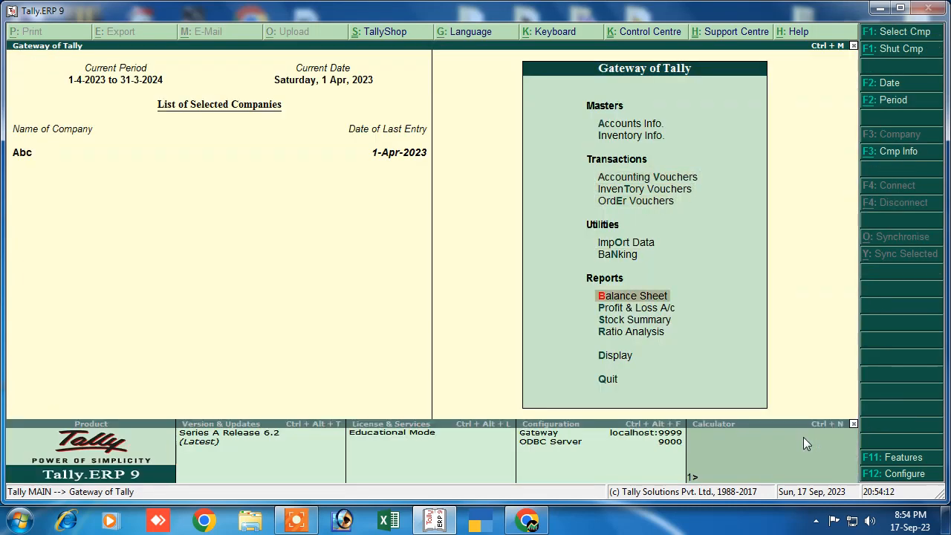
key("Return")
key("Return")
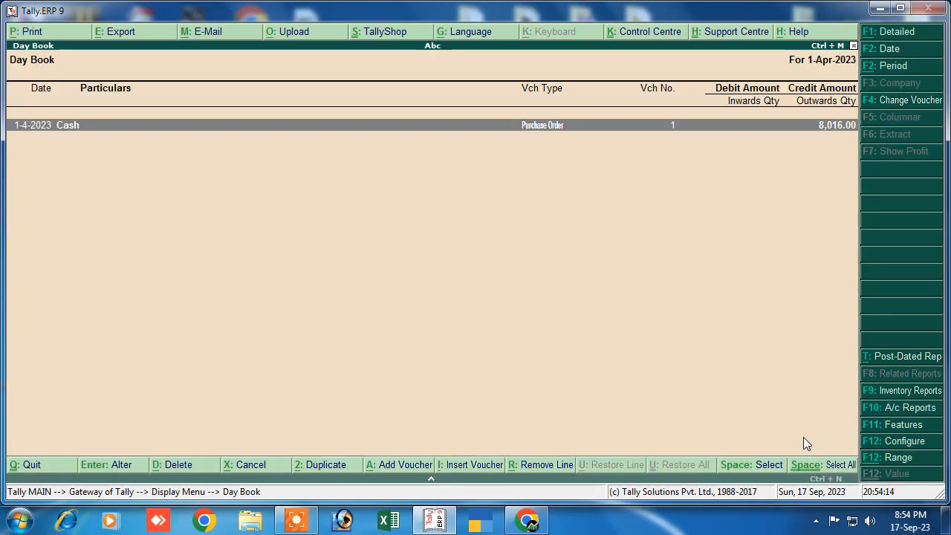
key("Return")
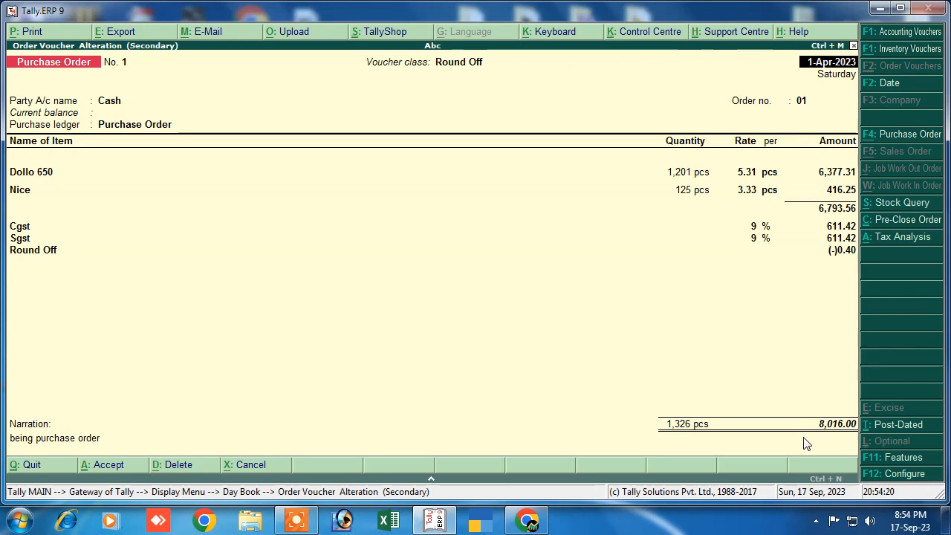
key("Escape")
key("Return")
key("Escape")
key("Escape")
key("Escape")
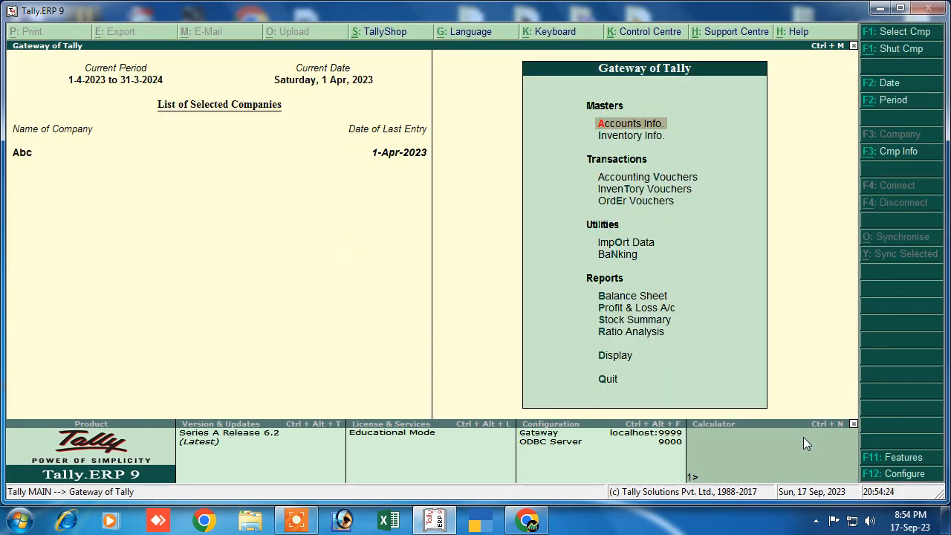
Step: Open the Statements of Inventory reports
key("Down")
key("Down")
key("Down")
key("Down")
key("Down")
key("Down")
key("Down")
key("Down")
key("Down")
key("Down")
key("Down")
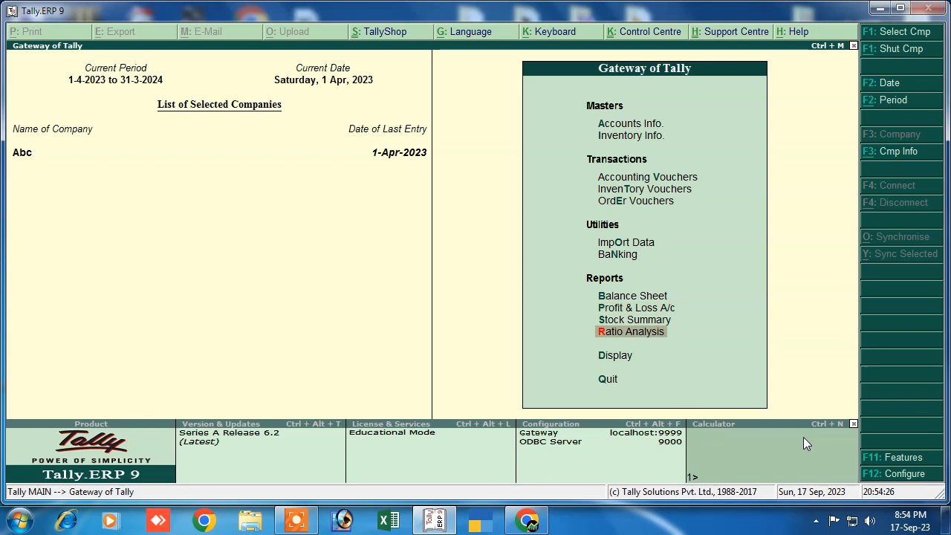
key("Return")
key("Down")
Step: Open the Purchase Order Outstandings reports from the Statements of Inventory
key("Down")
key("Down")
key("Down")
key("Down")
key("Return")
key("Down")
key("Down")
key("Down")
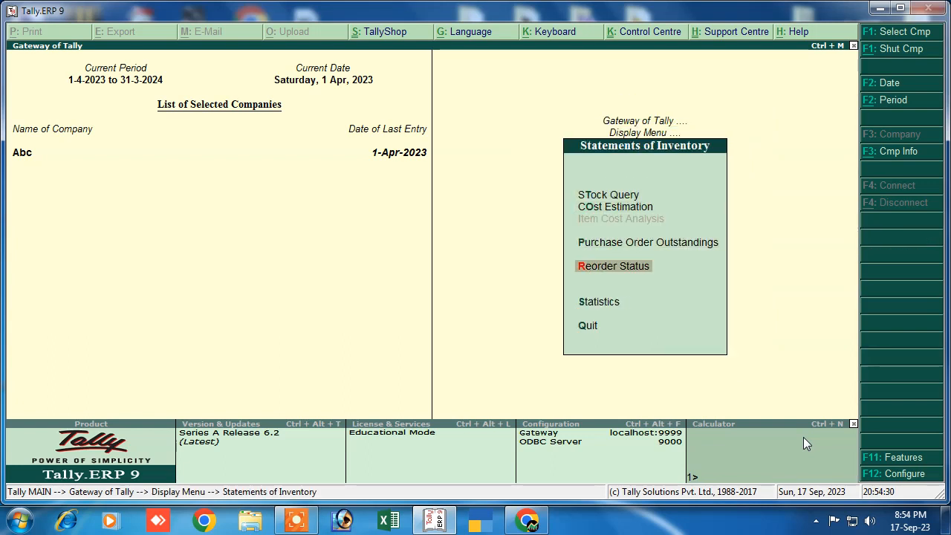
key("Down")
key("Up")
key("Up")
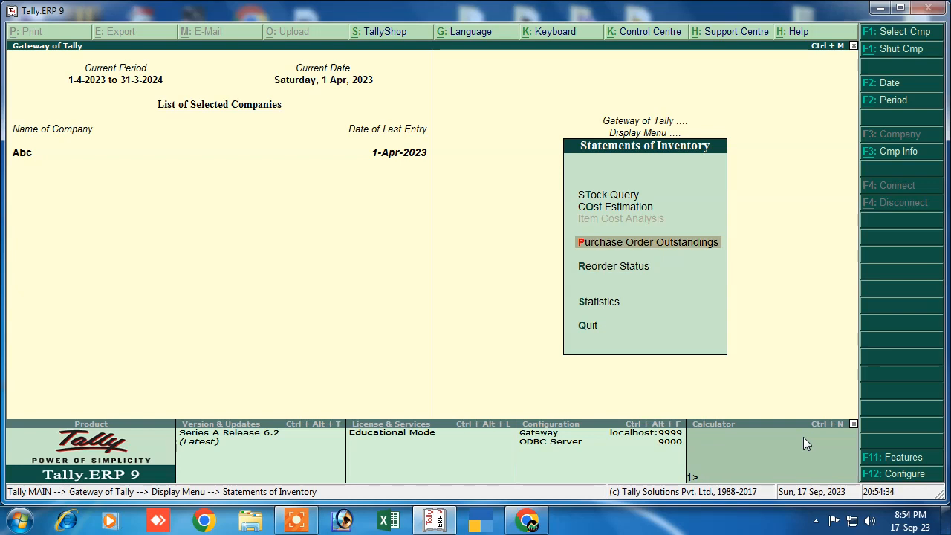
key("Return")
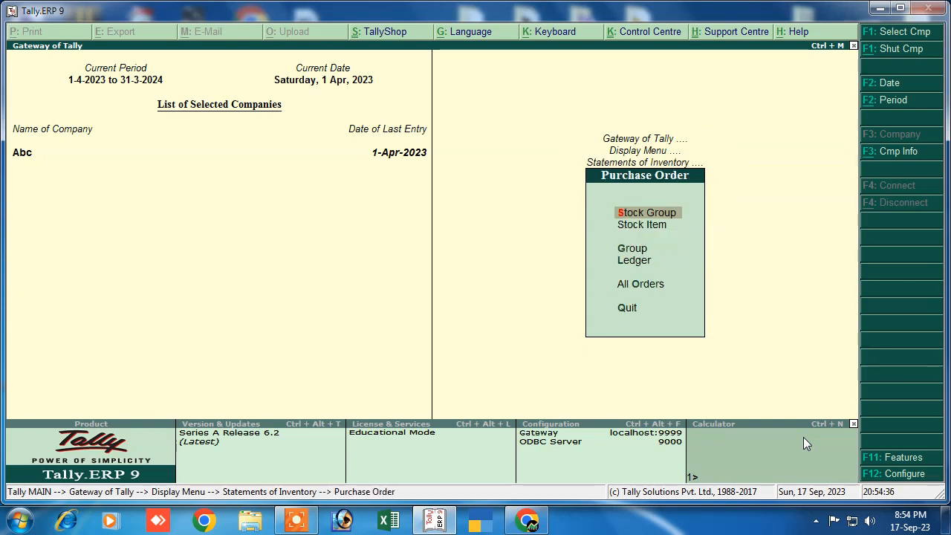
Step: Review the outstanding purchase orders for all orders, including the Nice line, and return to the Gateway of Tally
key("Down")
key("Down")
key("Down")
key("Down")
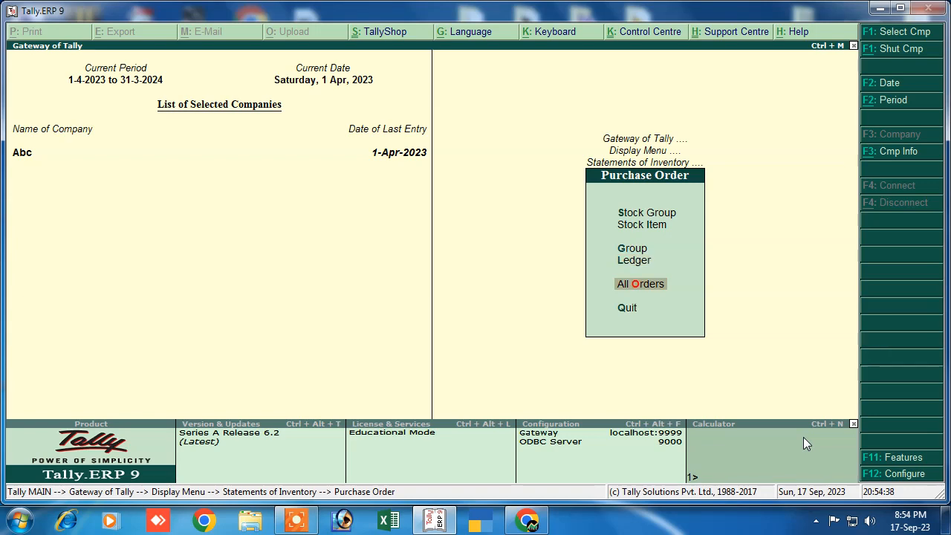
key("Return")
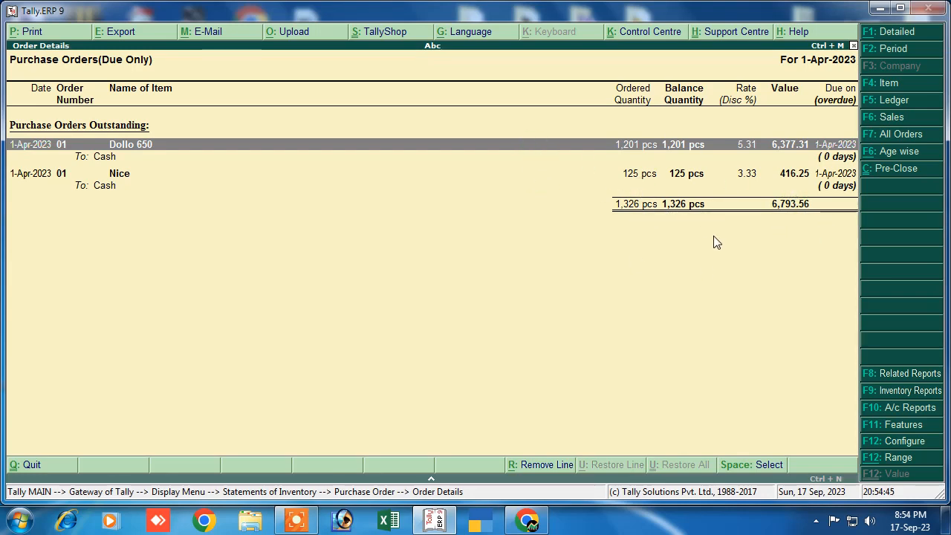
left_click(522, 182)
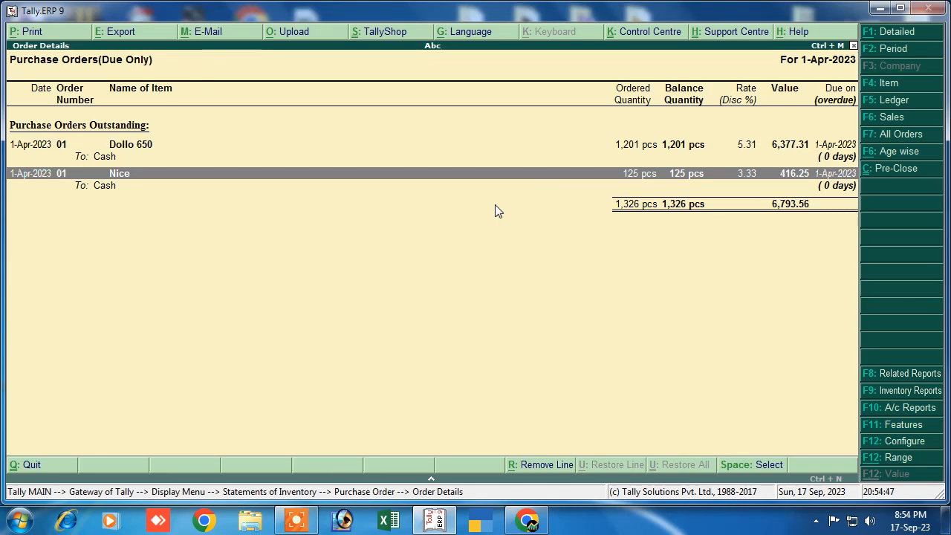
key("Escape")
key("Escape")
key("Escape")
key("Escape")
key("Escape")
key("Escape")
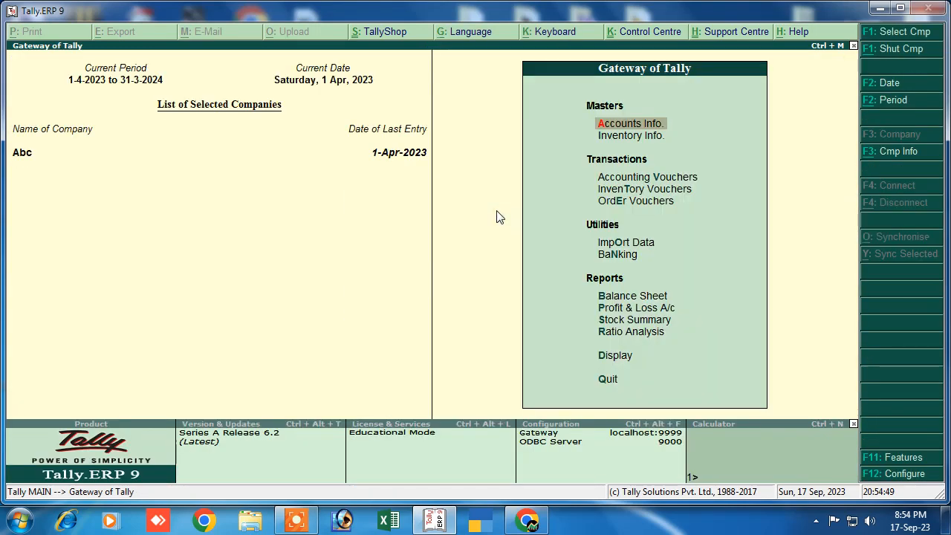
Step: Reopen the purchase order voucher from the Day Book to check it, and return to the Gateway of Tally without quitting the program
left_click(614, 356)
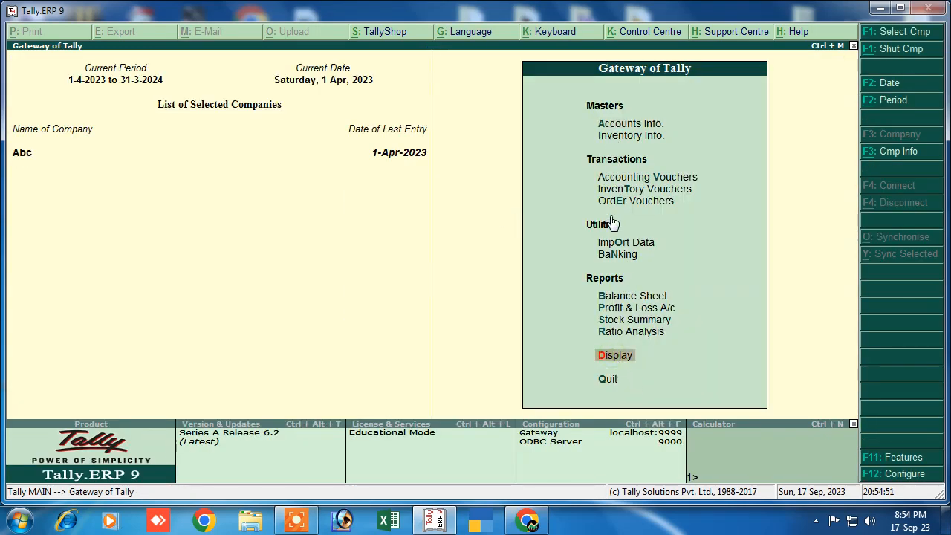
key("Return")
left_click(619, 165)
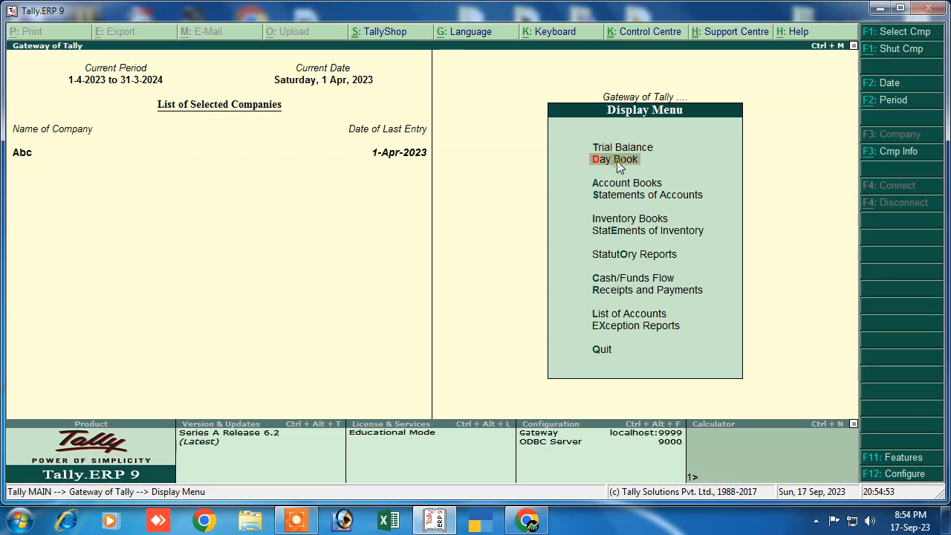
left_click(619, 165)
key("Return")
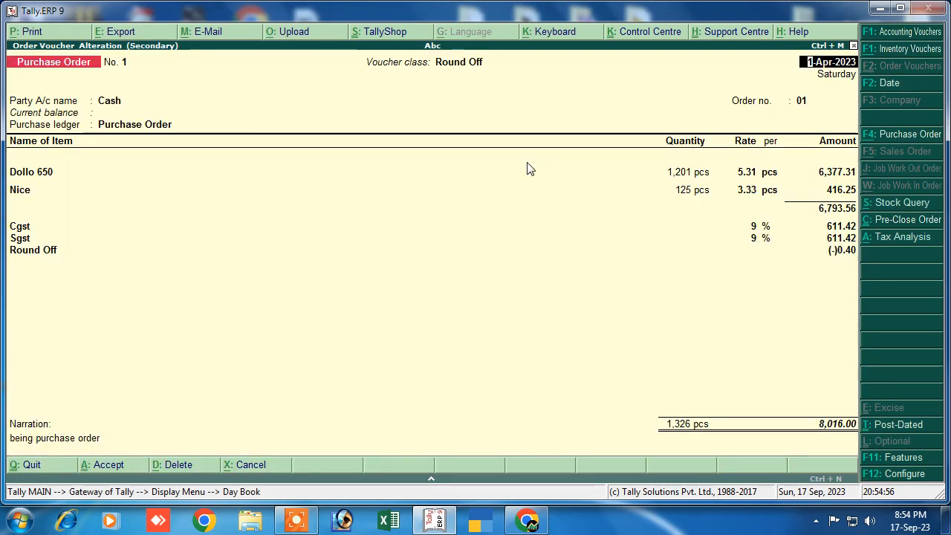
key("Escape")
key("Escape")
key("Escape")
key("Escape")
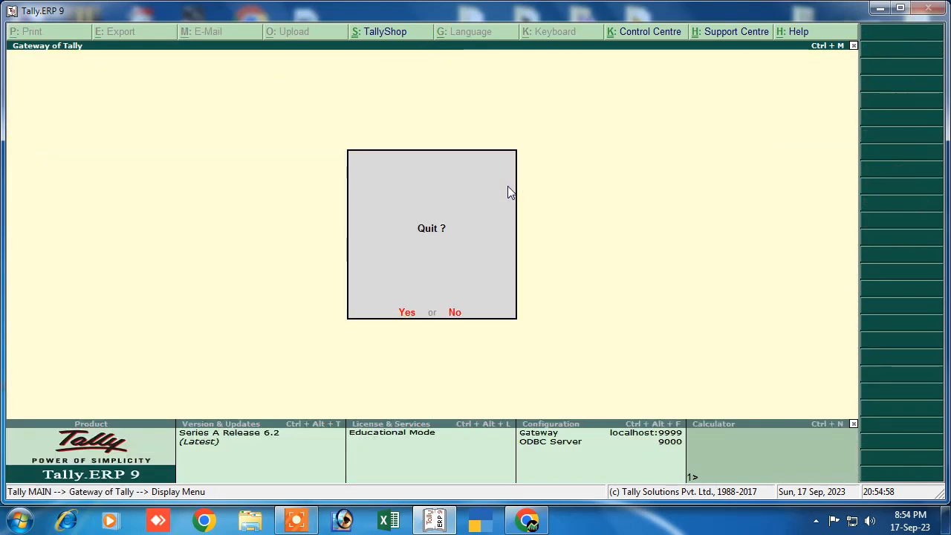
key("Escape")
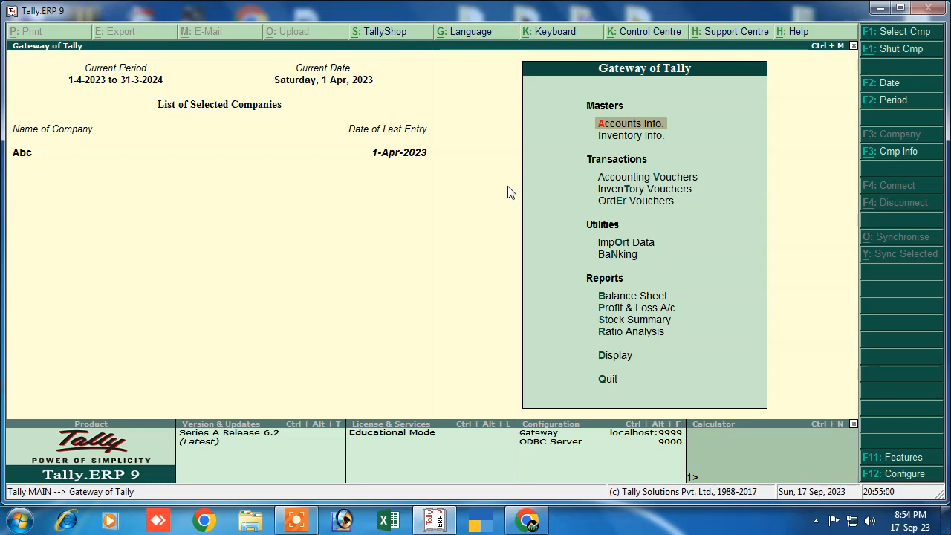